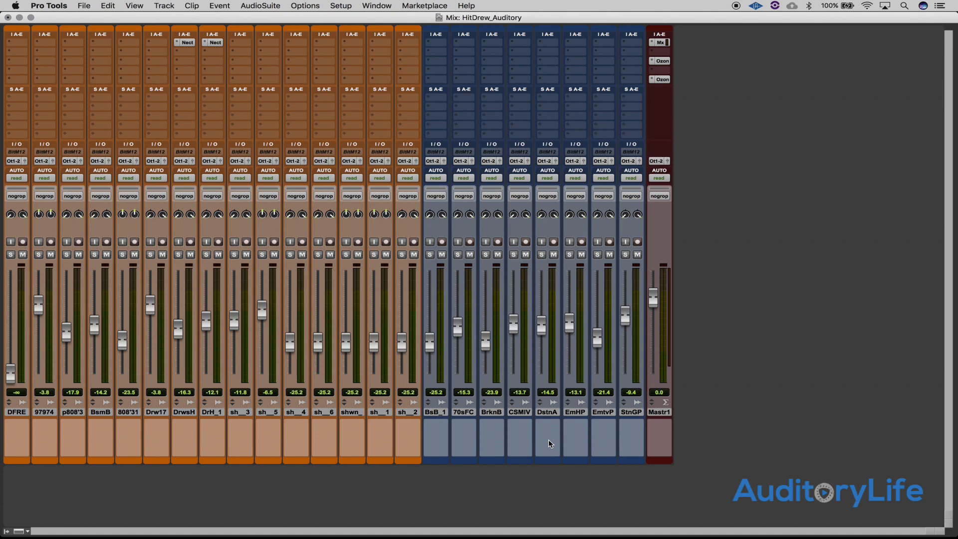
Step: Create one new mono Aux Input track and insert the mono Signal Generator on its first insert slot
key("super+shift+n")
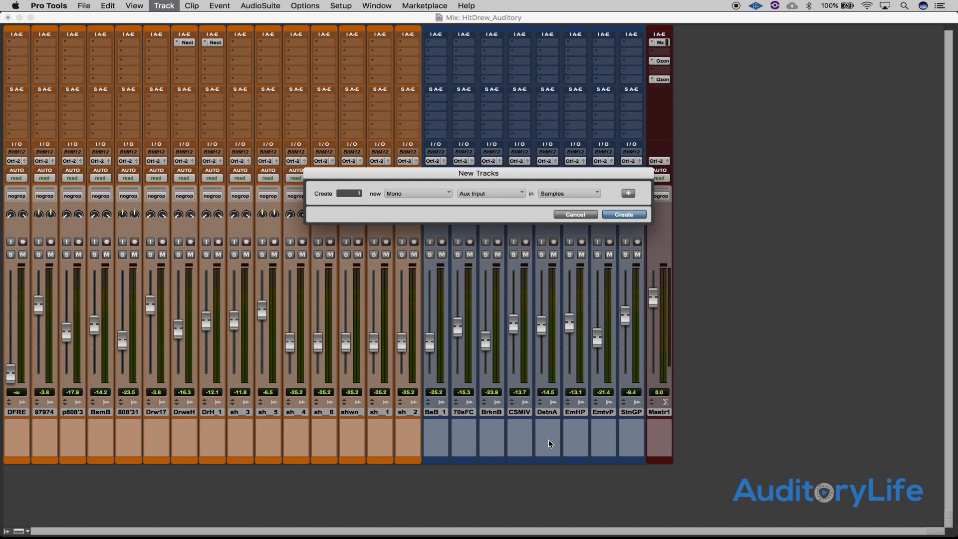
key("Return")
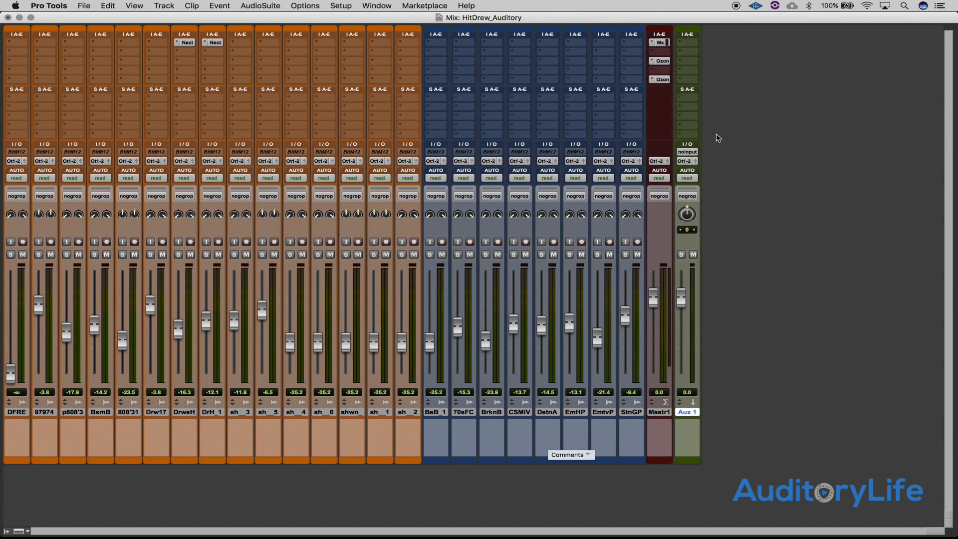
left_click(688, 42)
mouse_move(762, 40)
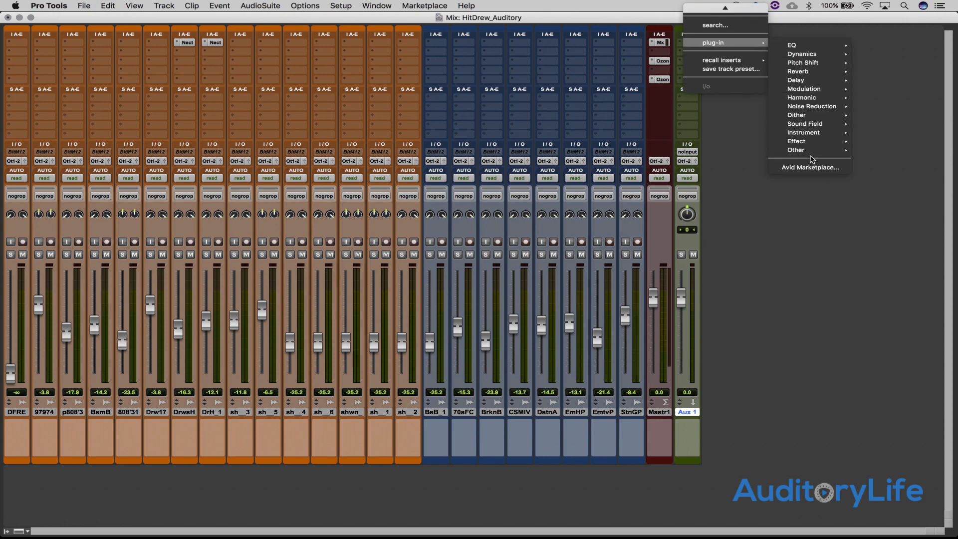
mouse_move(812, 153)
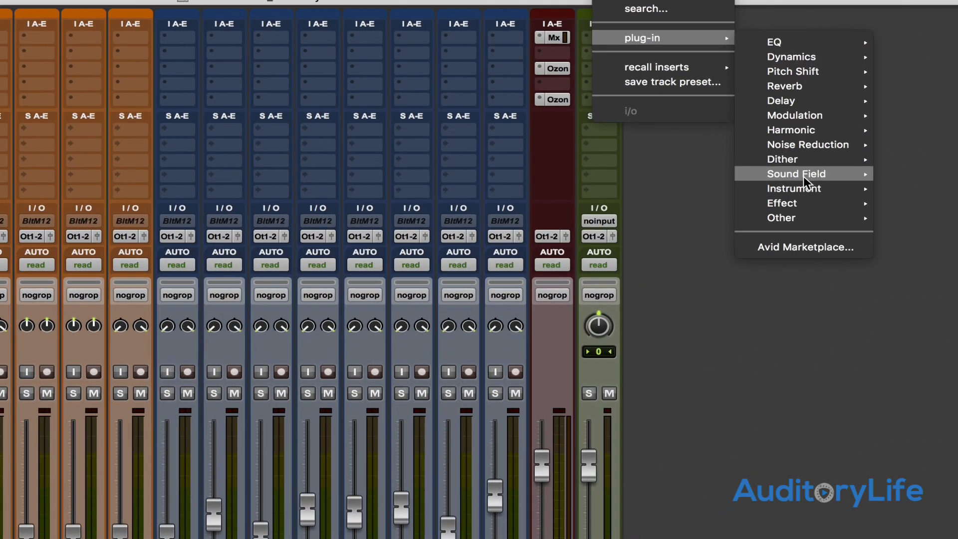
mouse_move(809, 125)
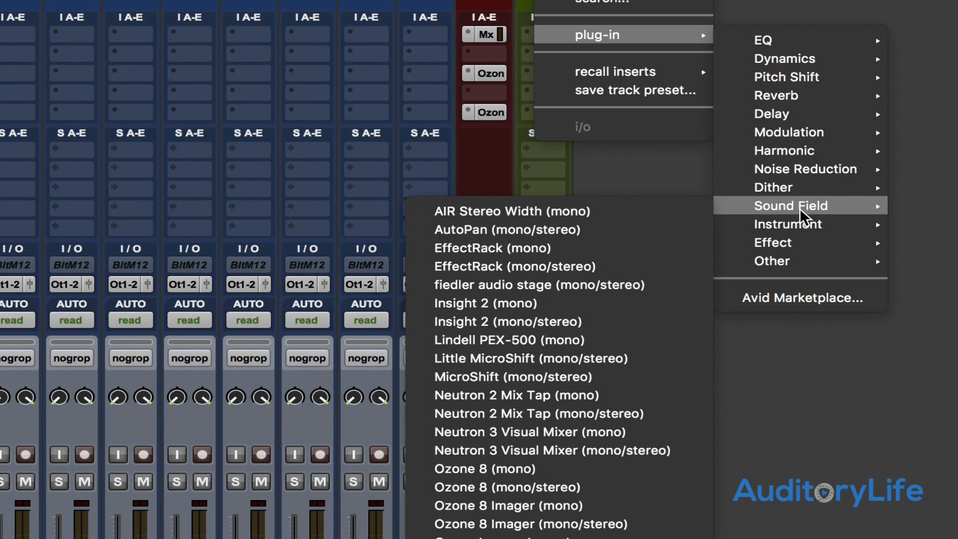
mouse_move(799, 262)
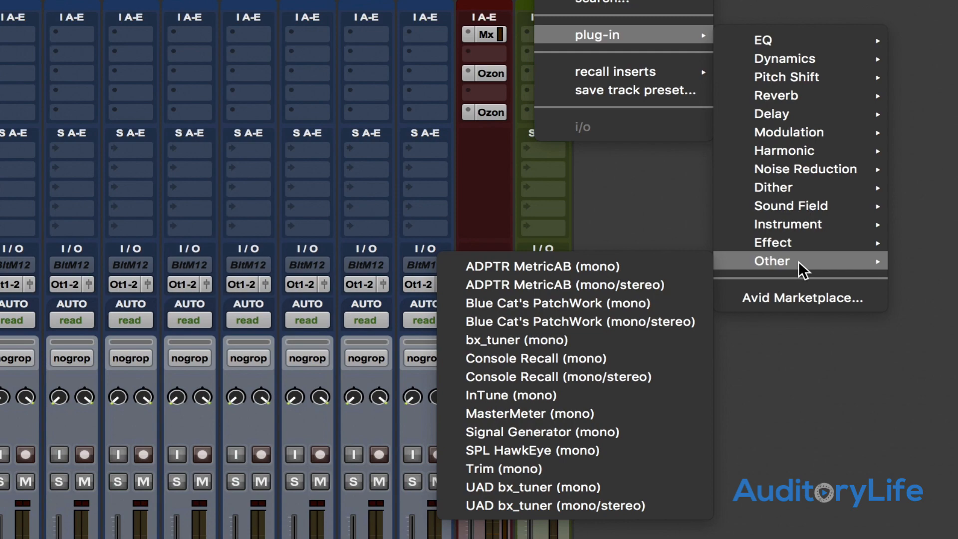
left_click(605, 424)
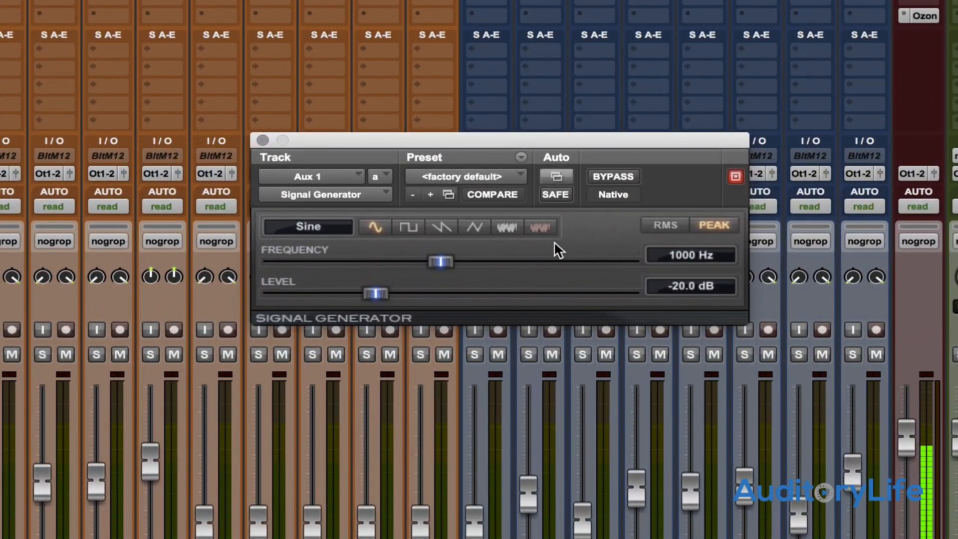
Step: Set the Signal Generator's waveform to White Noise and mute the Aux 1 track
left_click(509, 228)
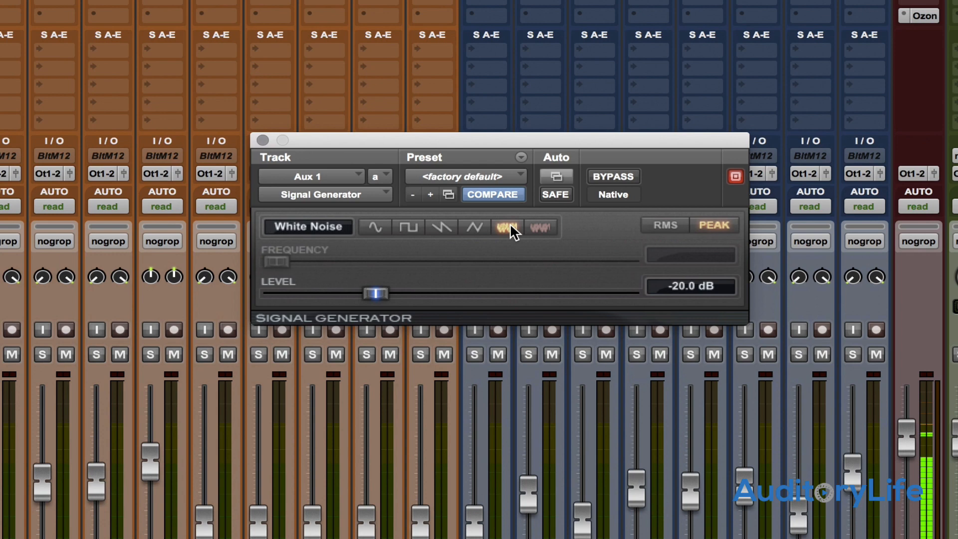
left_click(531, 228)
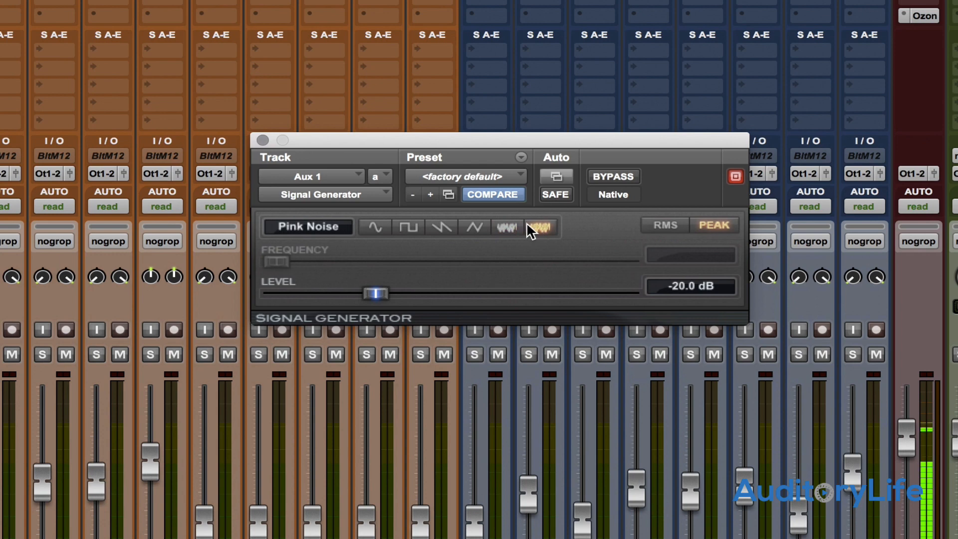
left_click(510, 227)
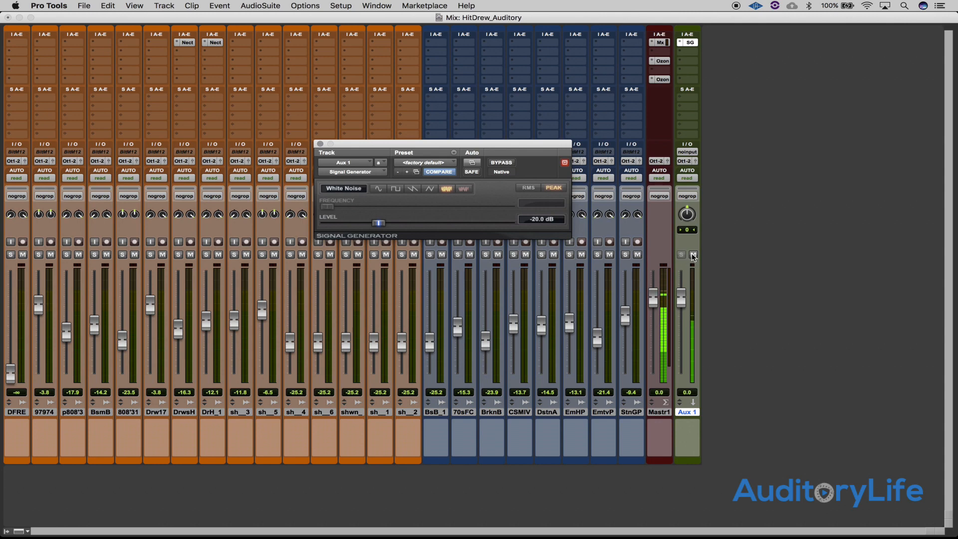
left_click(694, 255)
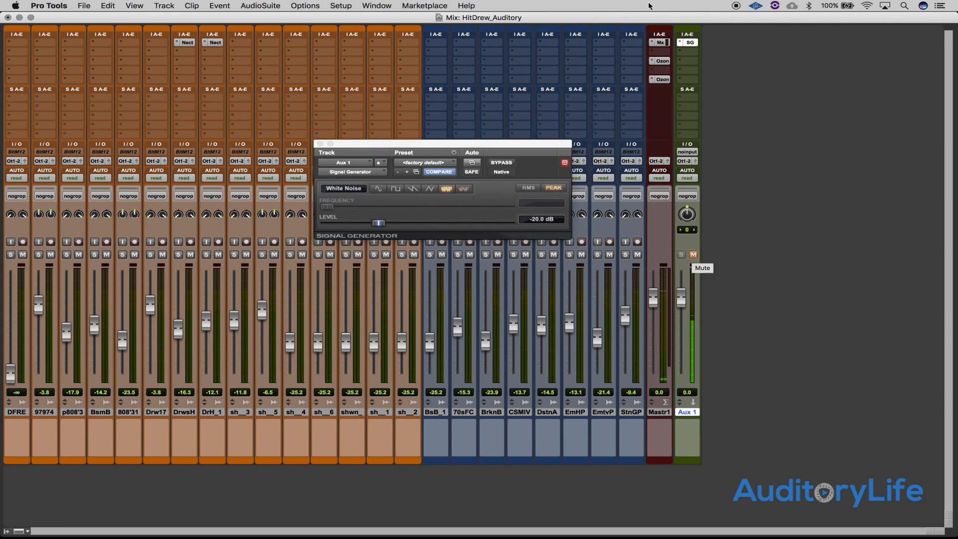
Step: Insert the mono Dyn3 Compressor/Limiter on Aux 1's second insert slot and swap it for the mono Dyn3 Expander/Gate
left_click(679, 49)
mouse_move(761, 56)
mouse_move(797, 63)
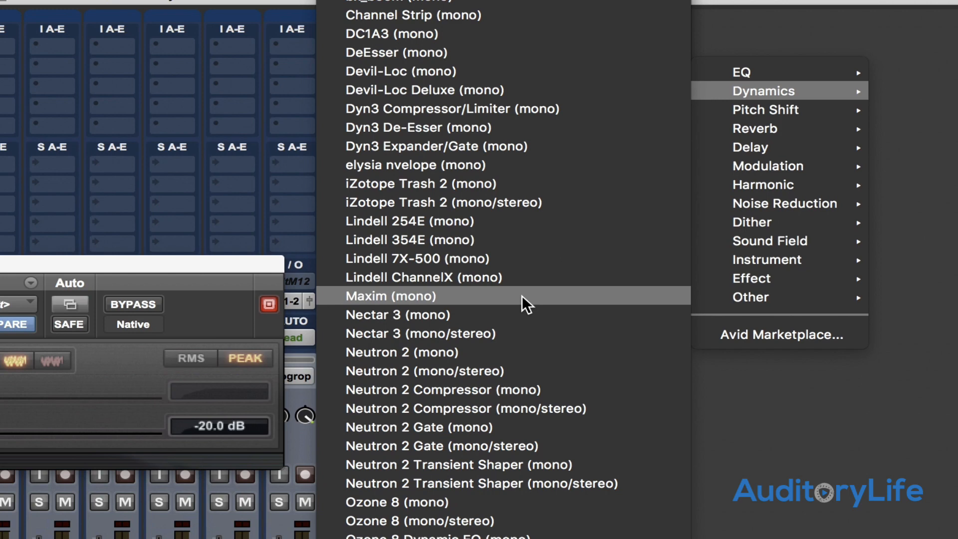
left_click(501, 110)
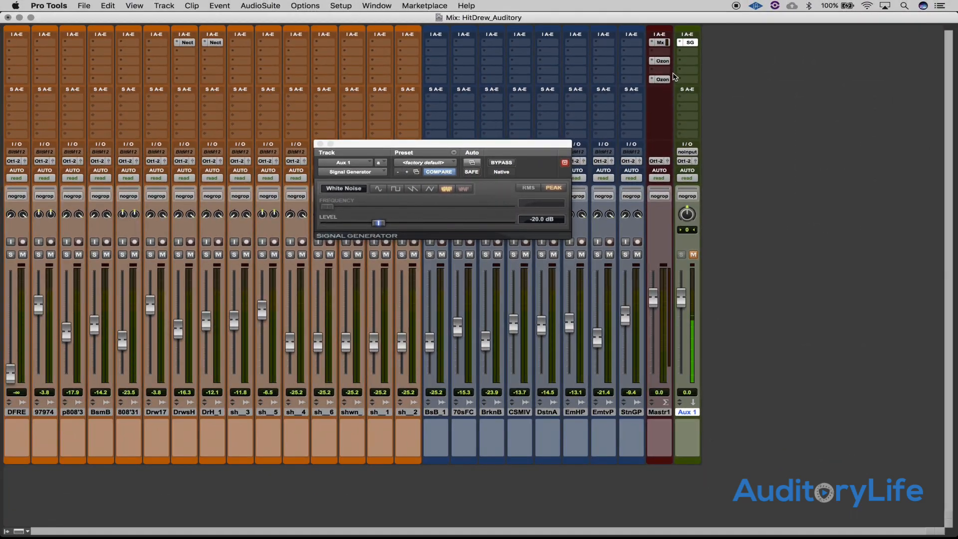
left_click_drag(481, 149, 503, 42)
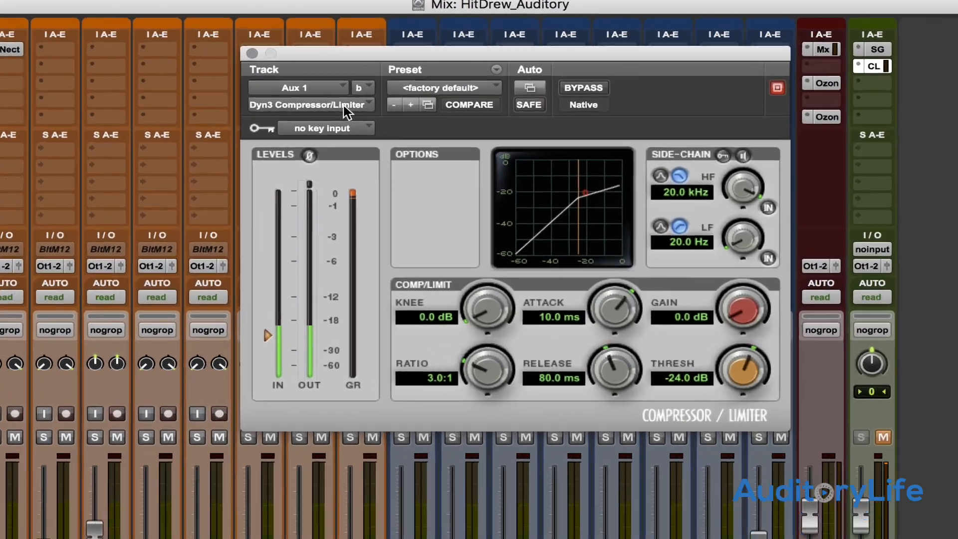
left_click(390, 73)
mouse_move(392, 74)
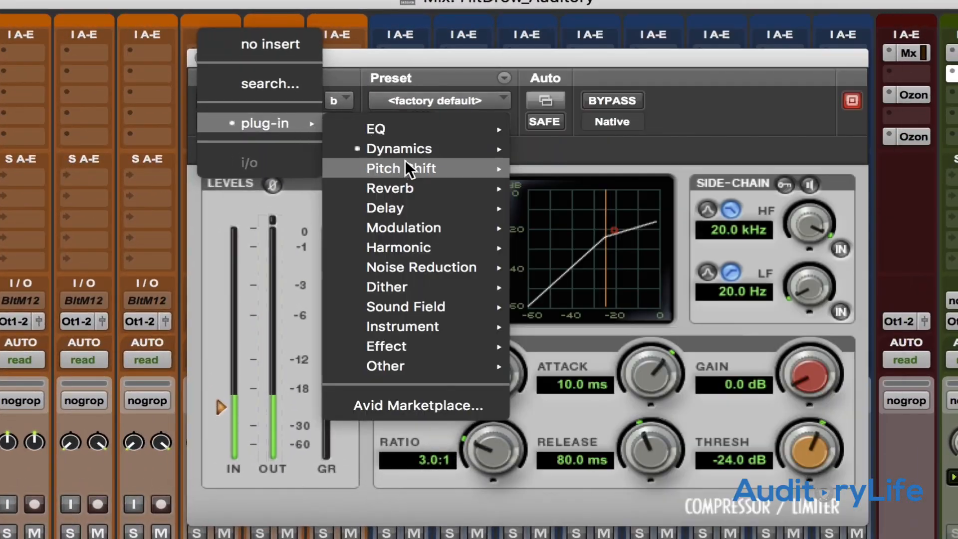
mouse_move(405, 165)
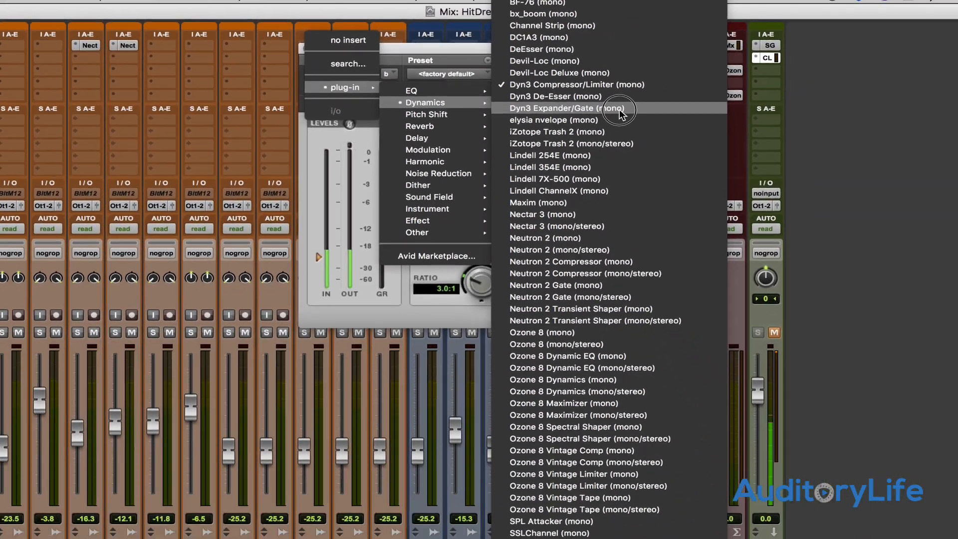
key("Escape")
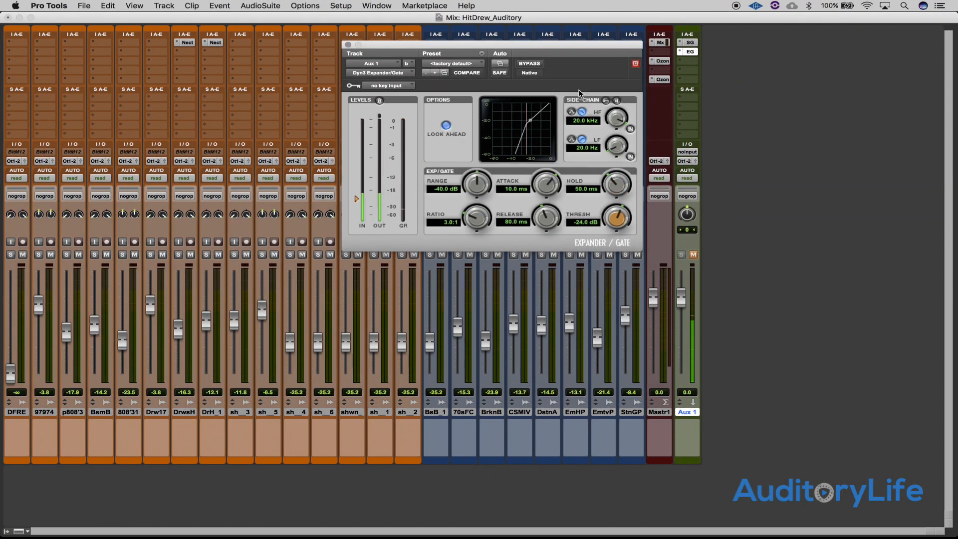
Step: Unmute Aux 1 and key the Expander/Gate from Bus 14 with the external side-chain key enabled
left_click(693, 254)
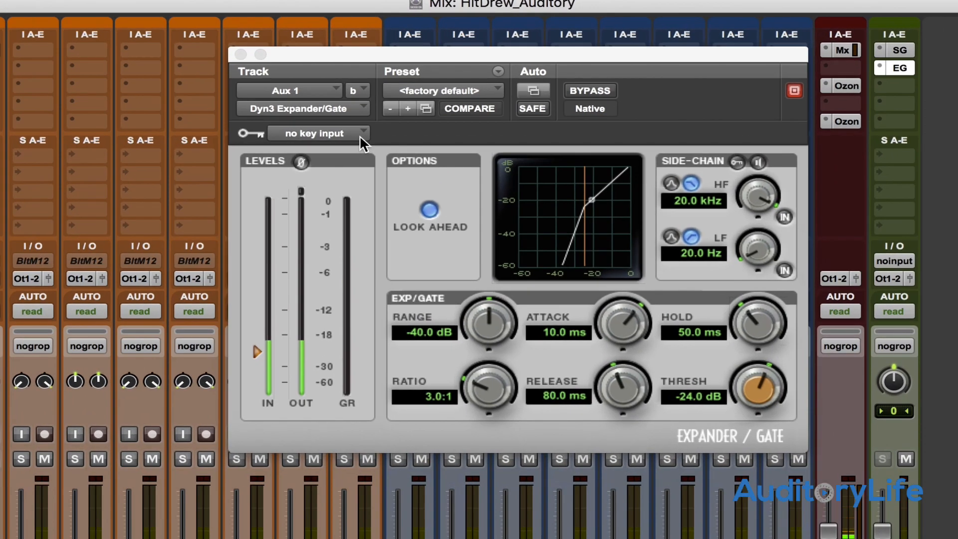
left_click(359, 135)
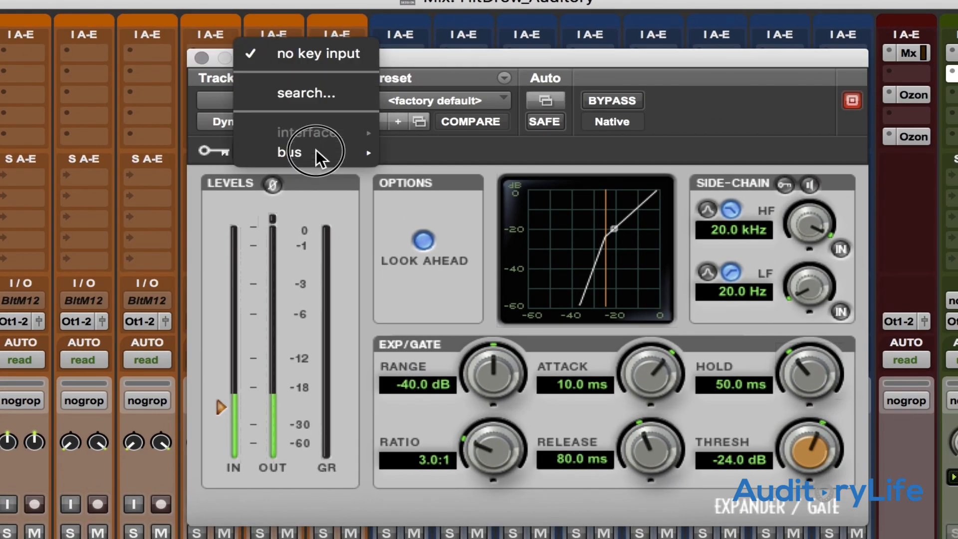
mouse_move(347, 131)
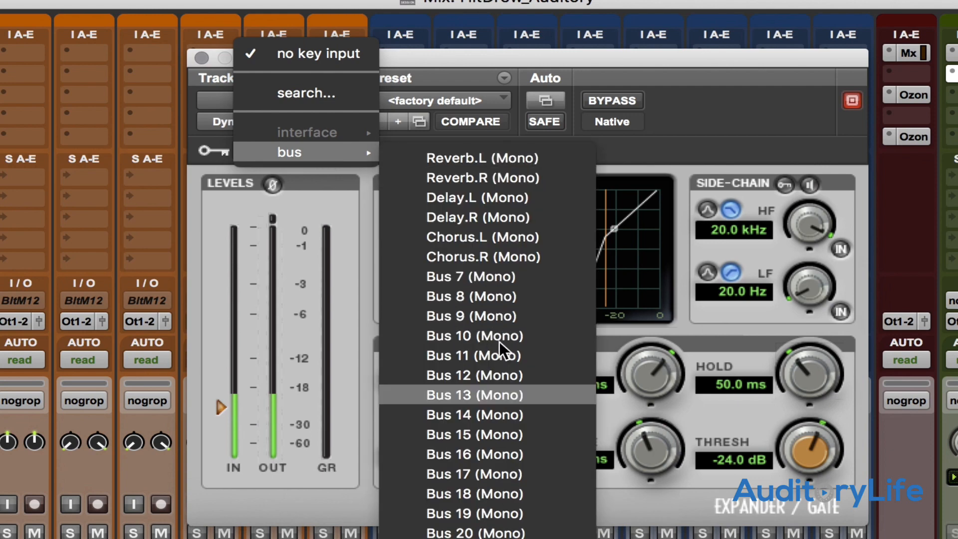
left_click(505, 411)
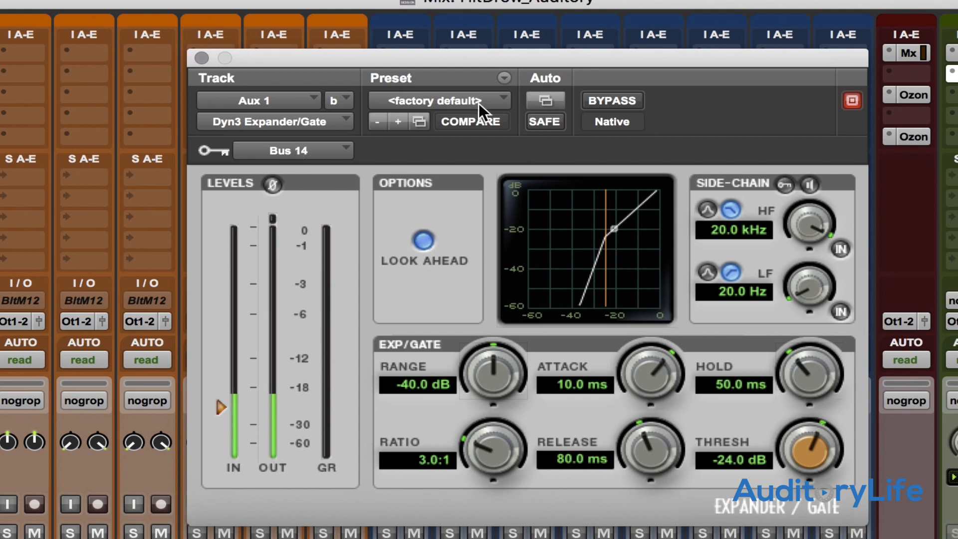
left_click(785, 184)
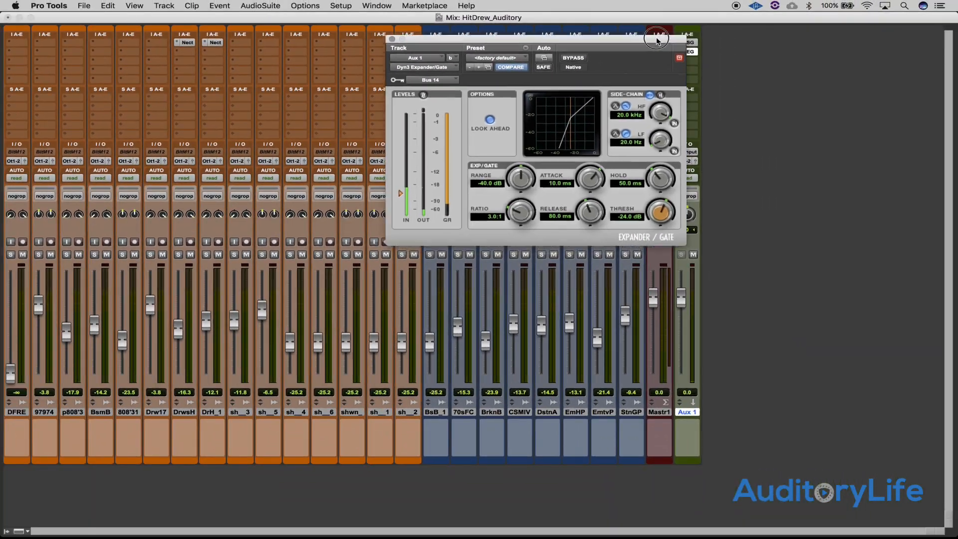
left_click_drag(657, 40, 546, 26)
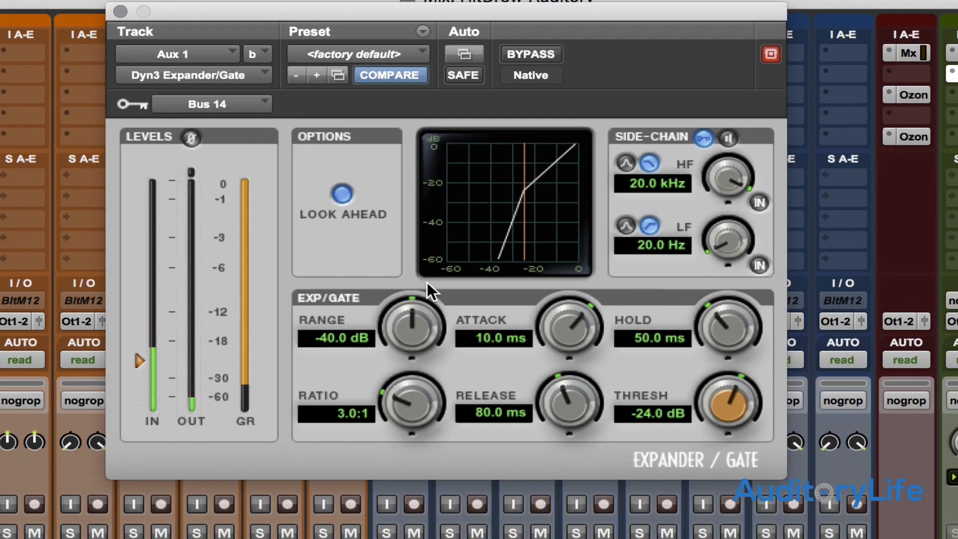
Step: Set the Expander/Gate's range to -79.2 dB and its attack to 557.7 µs
left_click_drag(412, 345, 474, 536)
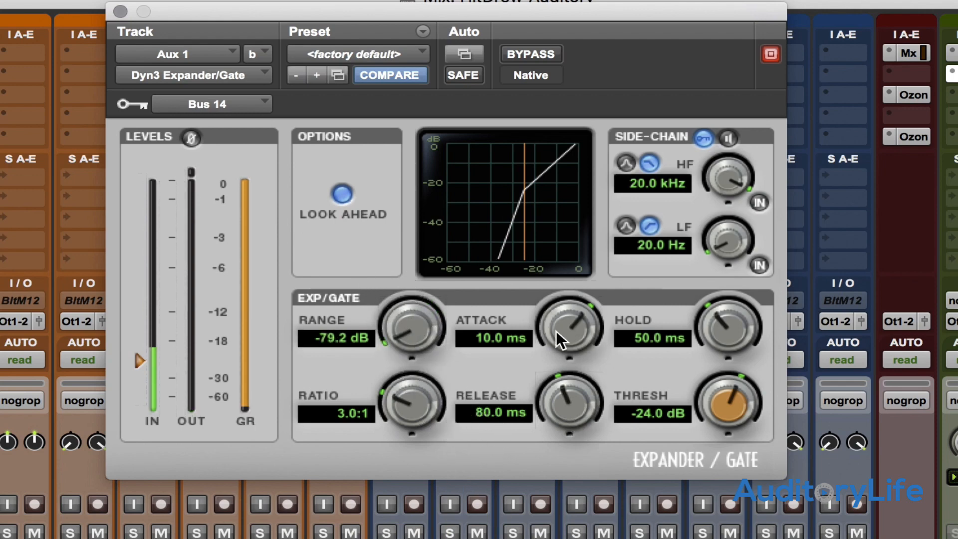
left_click_drag(562, 319, 601, 396)
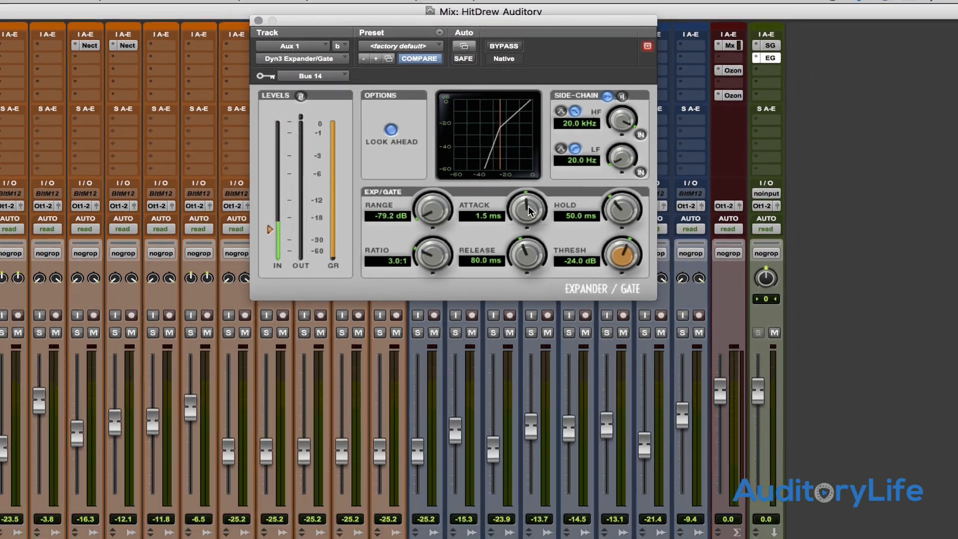
left_click_drag(568, 328, 568, 331)
left_click_drag(511, 170, 508, 179)
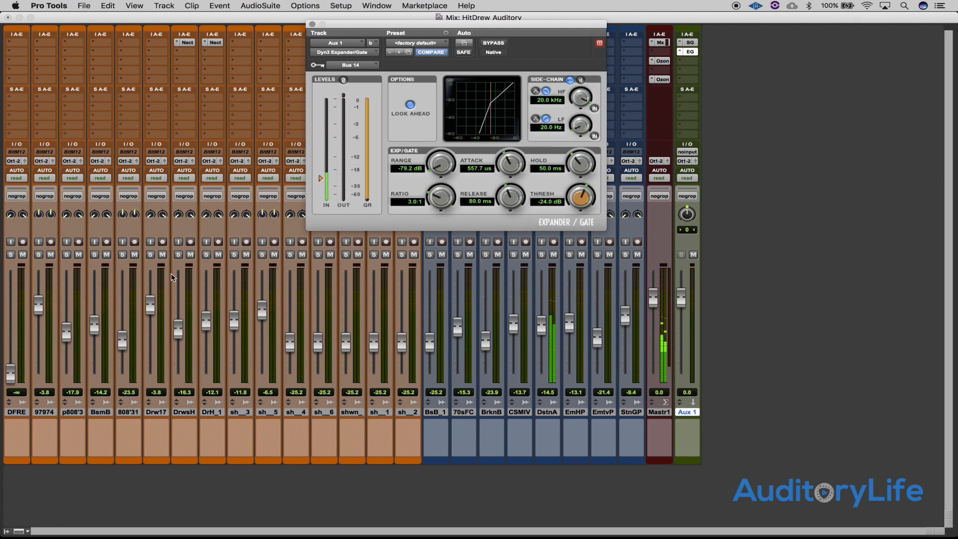
Step: Move the playback position to where the kicks begin in the Drew FRESH KICKS clip, and return to the Mix window
key("super+equal")
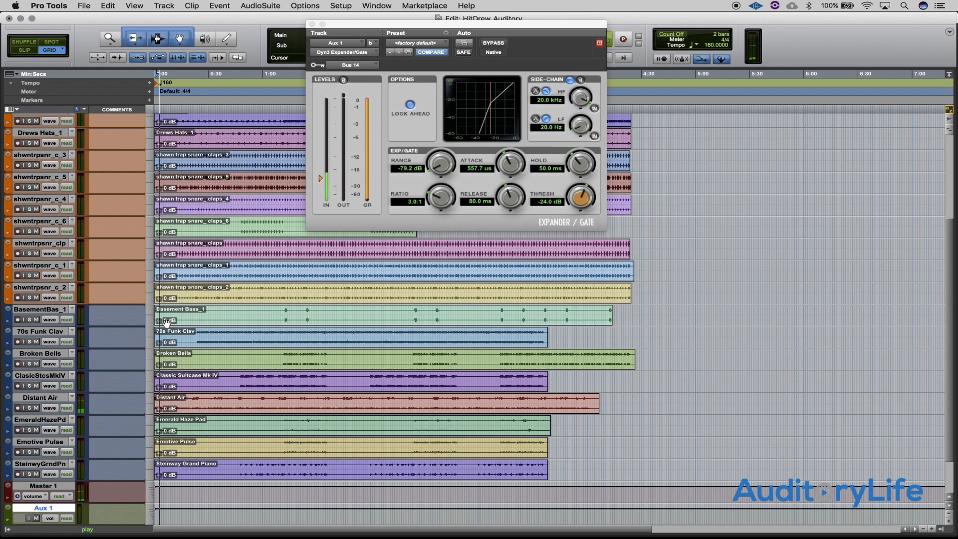
scroll(209, 241, "up", 3)
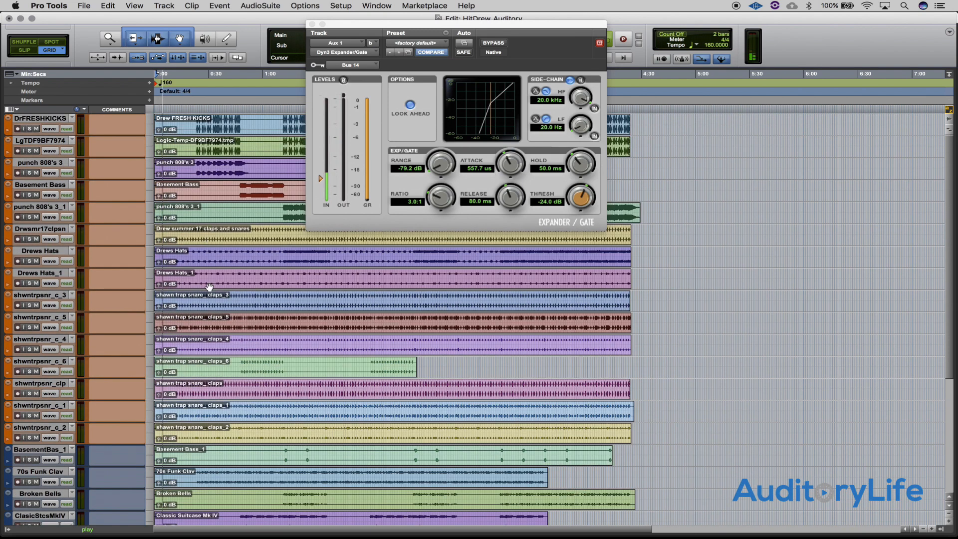
left_click(197, 119)
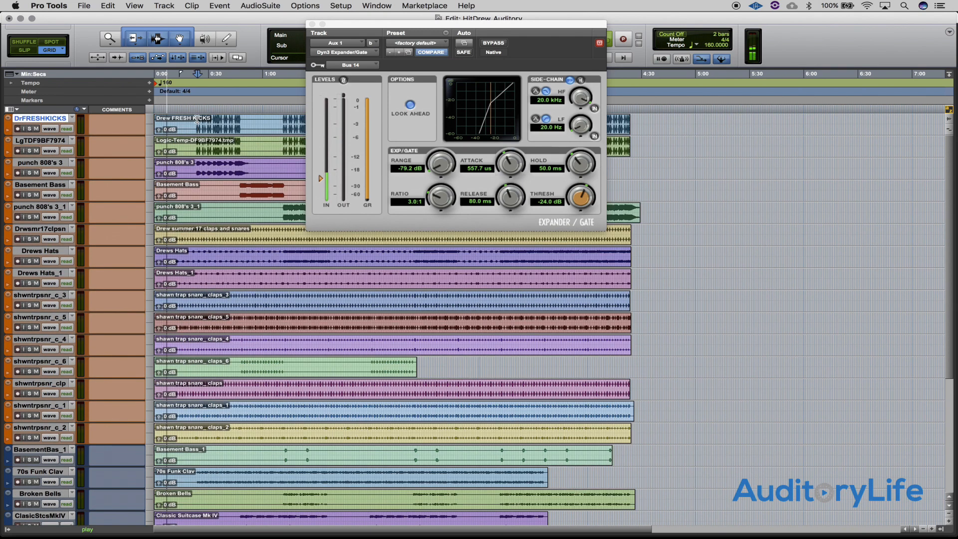
key("super+equal")
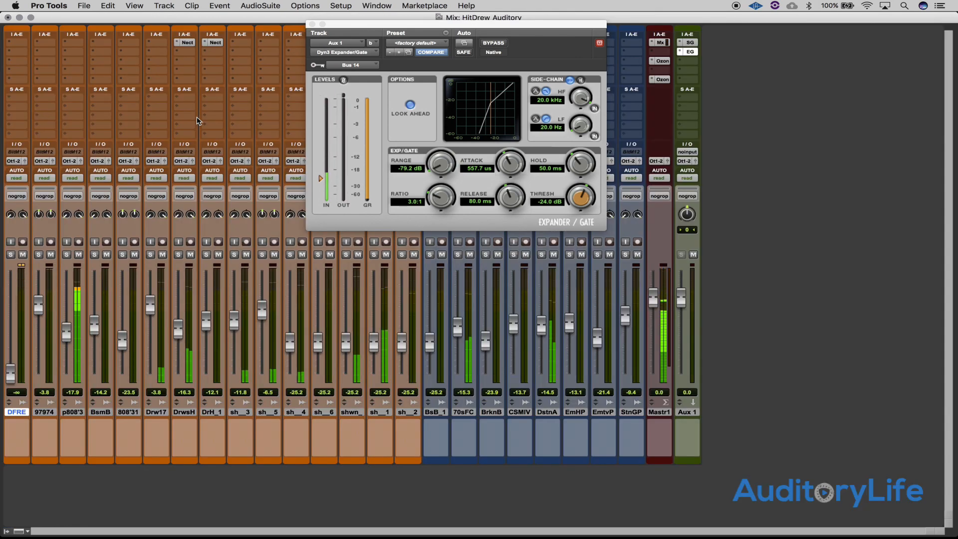
Step: Audition the clap, hat and snare tracks by soloing them in turn, leaving only sh__3 soloed
left_click(150, 255)
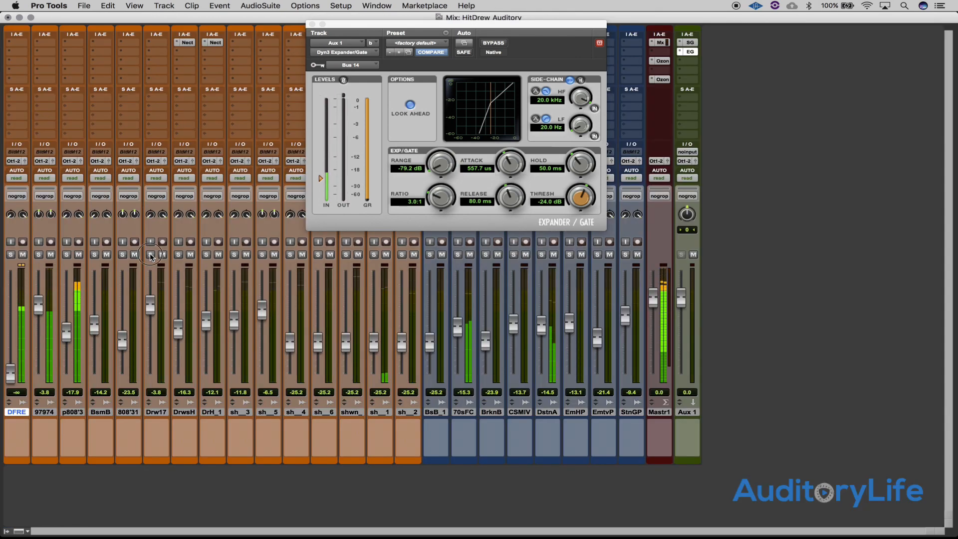
left_click(178, 255, "super")
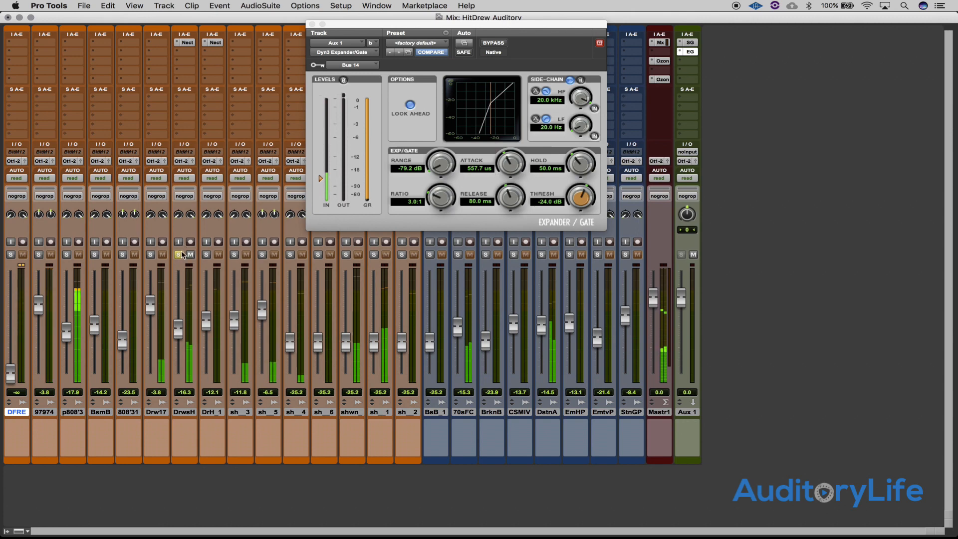
left_click(206, 254)
left_click(234, 255)
left_click(262, 254)
left_click(263, 255)
left_click(178, 255)
left_click(206, 255)
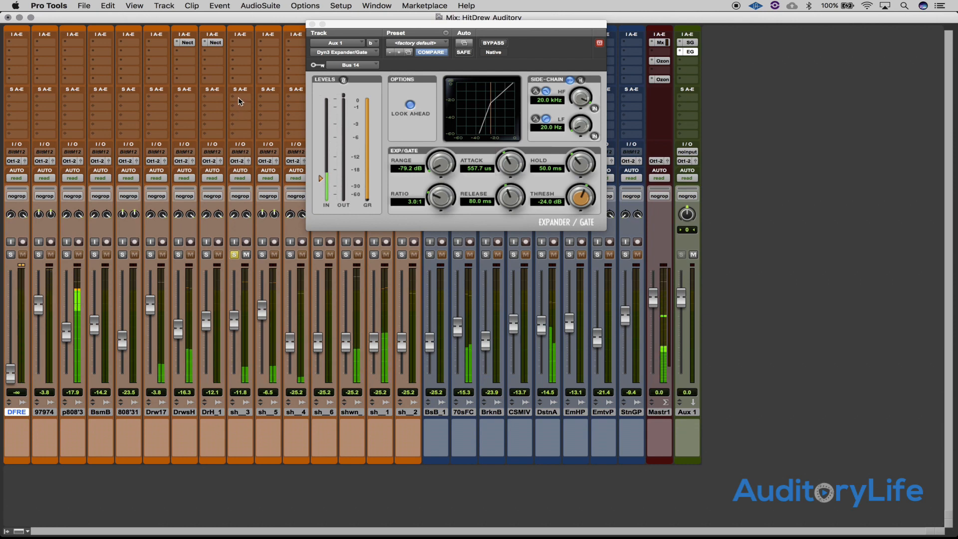
Step: Add a mono Bus 14 send to the sh__3 track, set its level to 0.0 dB, and keep the gate's window open
left_click(241, 412)
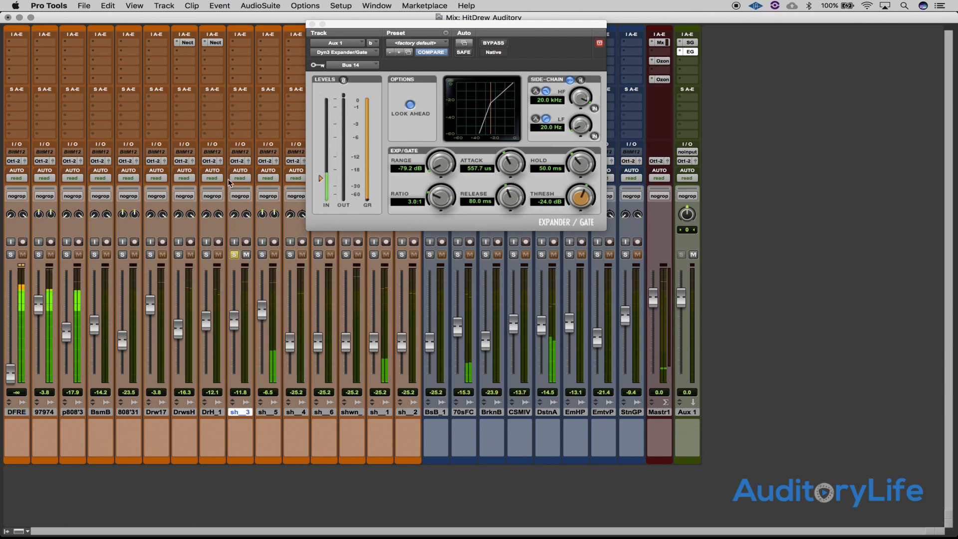
left_click(245, 96)
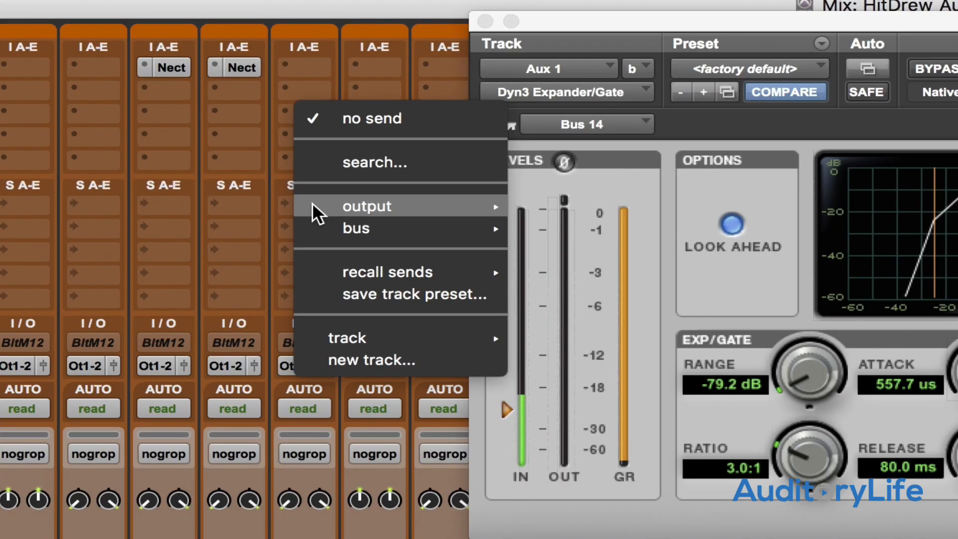
mouse_move(320, 217)
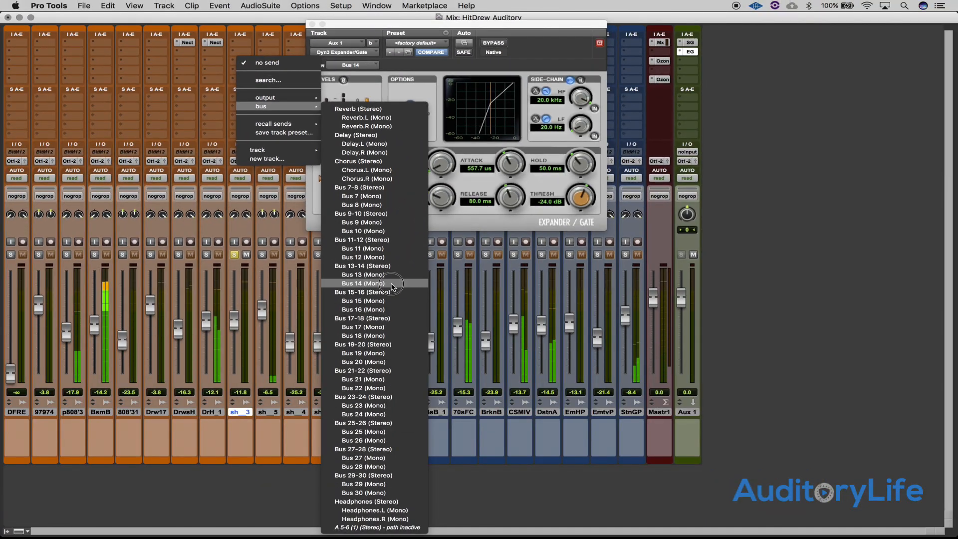
left_click(394, 284)
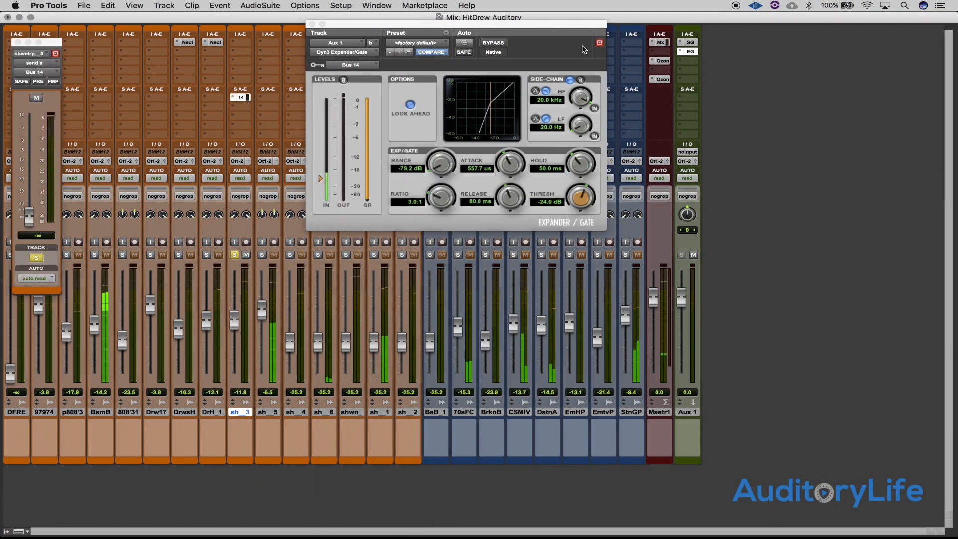
left_click(600, 44)
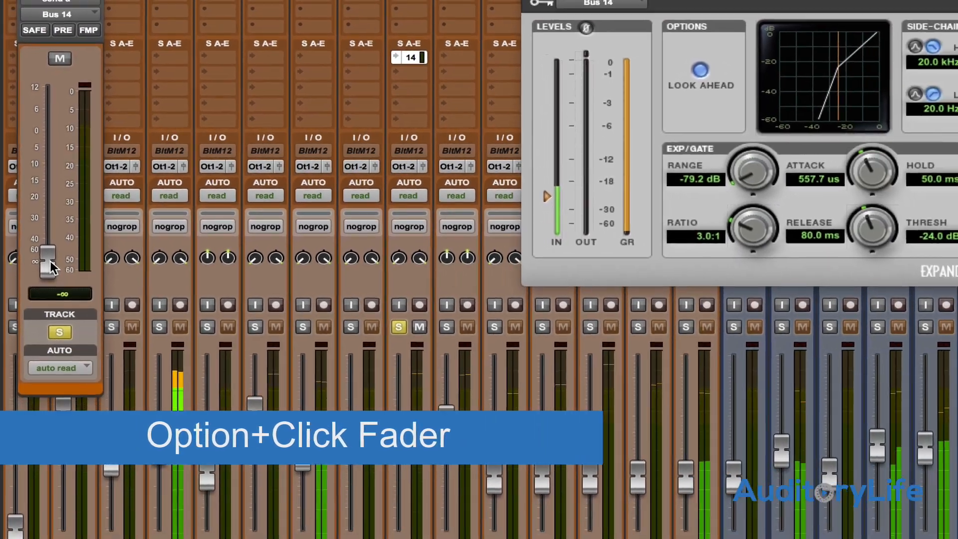
left_click(50, 265, "alt")
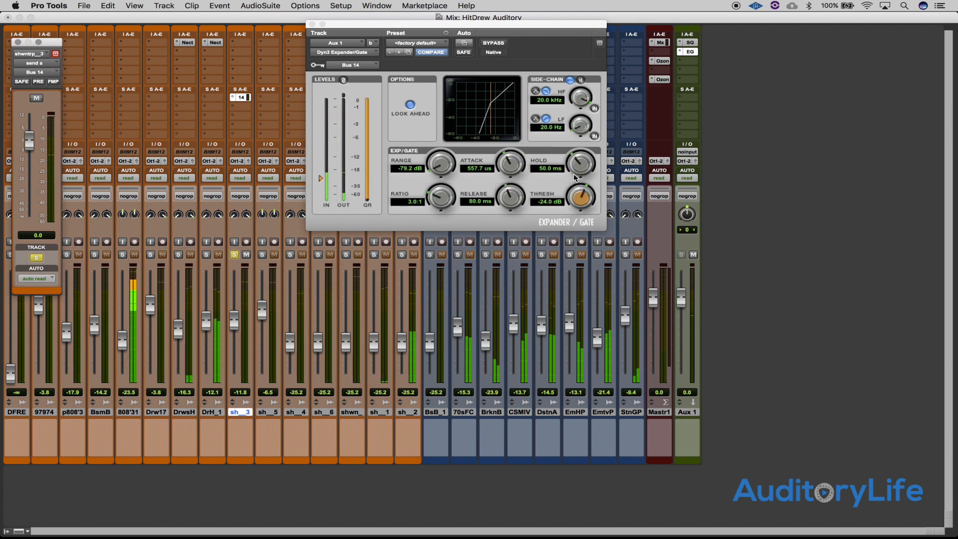
Step: Set the Expander/Gate's hold to 129.6 ms and its release to 1.0 s
left_click_drag(575, 178, 562, 150)
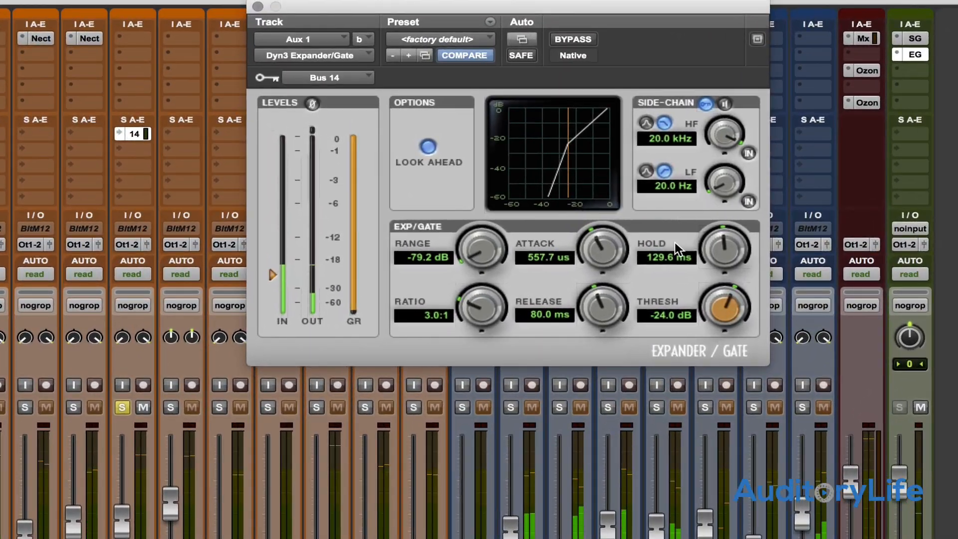
left_click_drag(608, 334, 579, 254)
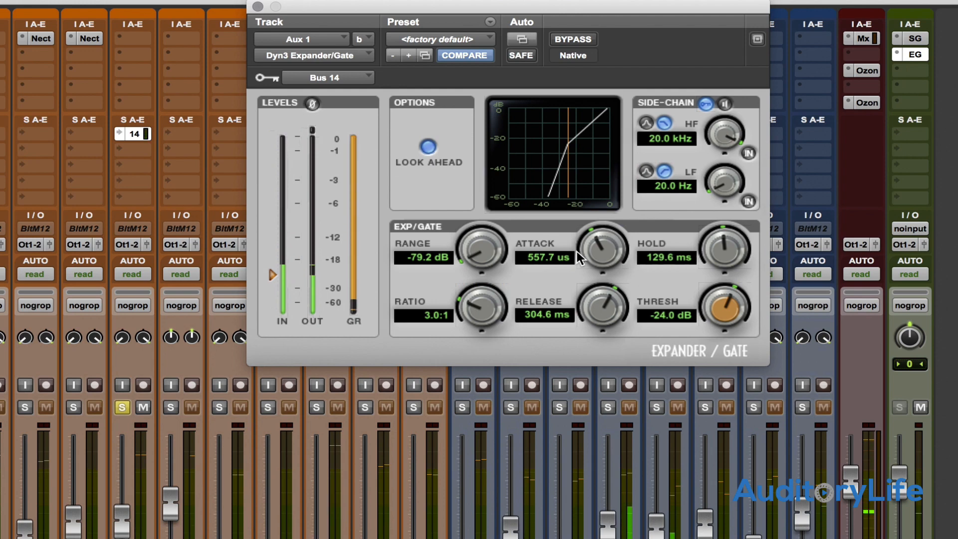
left_click(594, 323)
left_click_drag(594, 324, 588, 288)
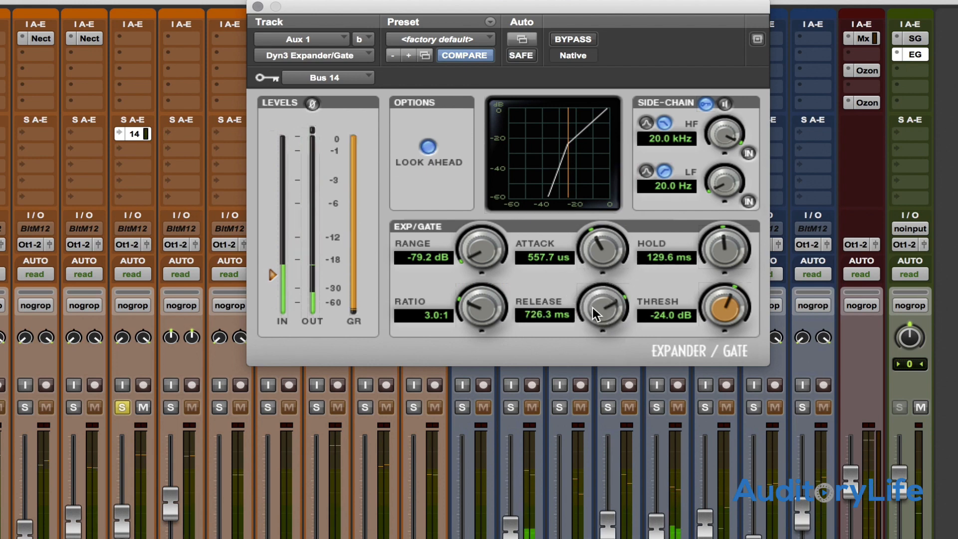
left_click_drag(596, 314, 588, 293)
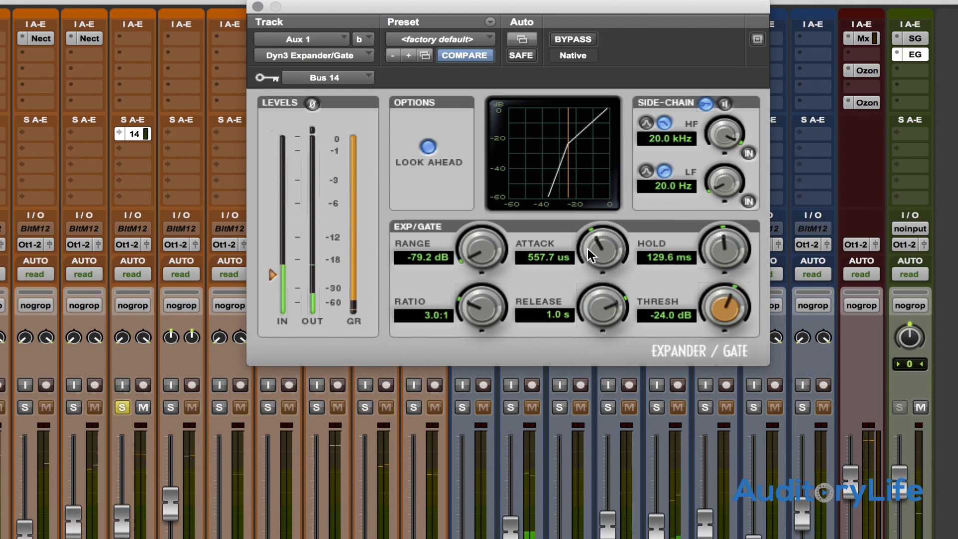
Step: Lengthen the gate's release to 1.4 s, try attack times up to 300.0 ms, and settle the attack at 841.7 µs
left_click_drag(599, 249, 597, 239)
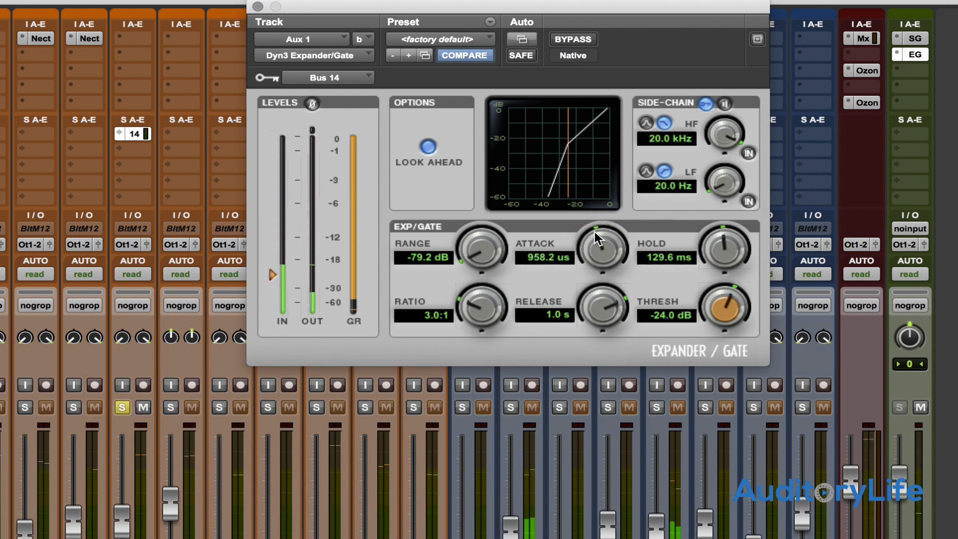
left_click_drag(597, 314, 591, 295)
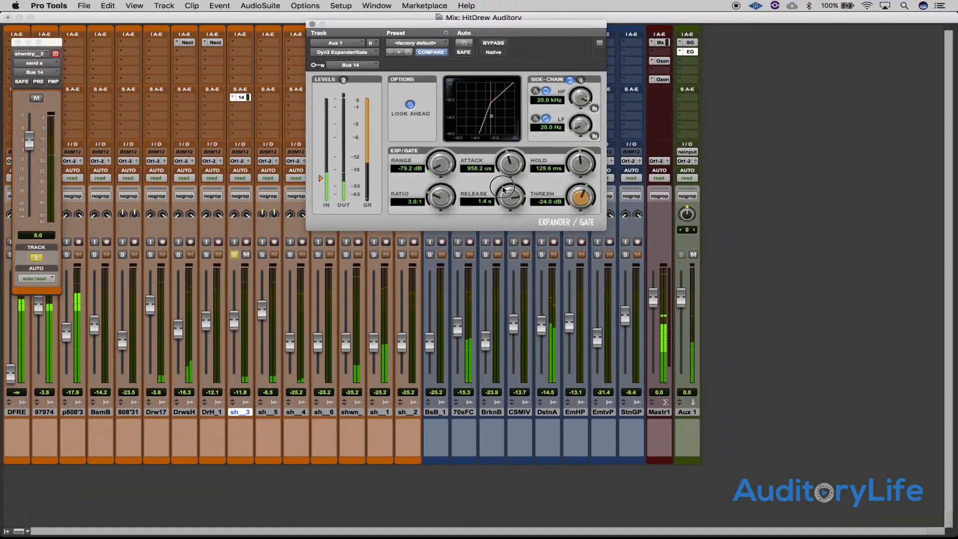
left_click_drag(506, 158, 488, 54)
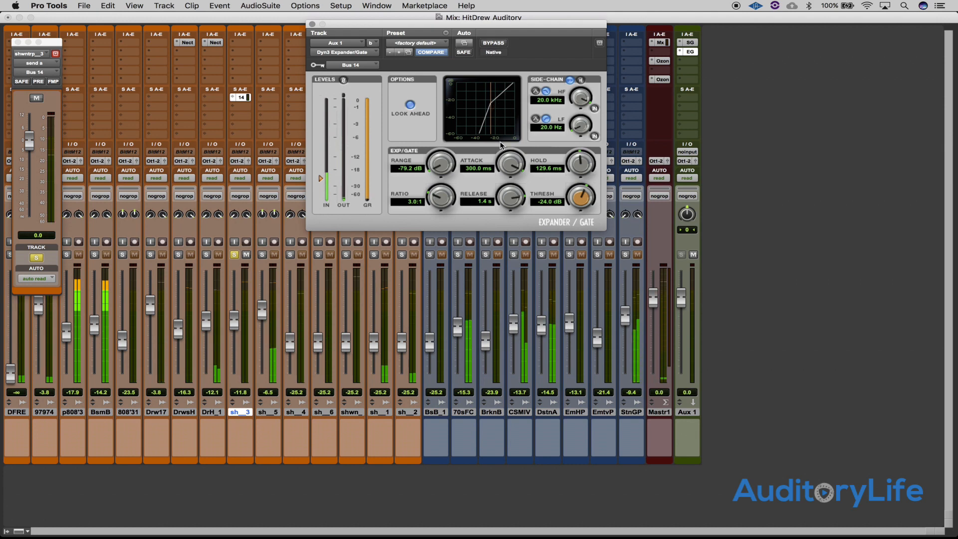
left_click_drag(507, 158, 508, 185)
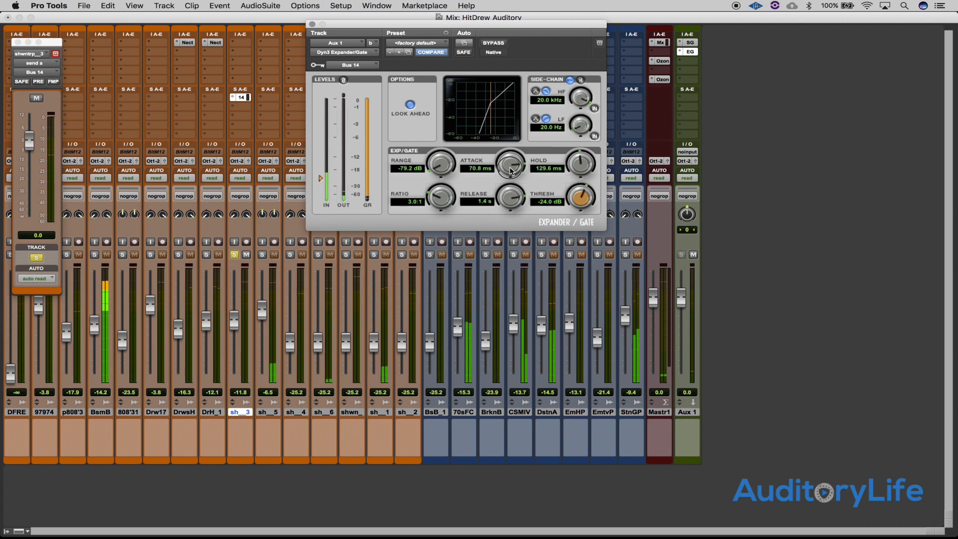
left_click_drag(511, 181, 512, 182)
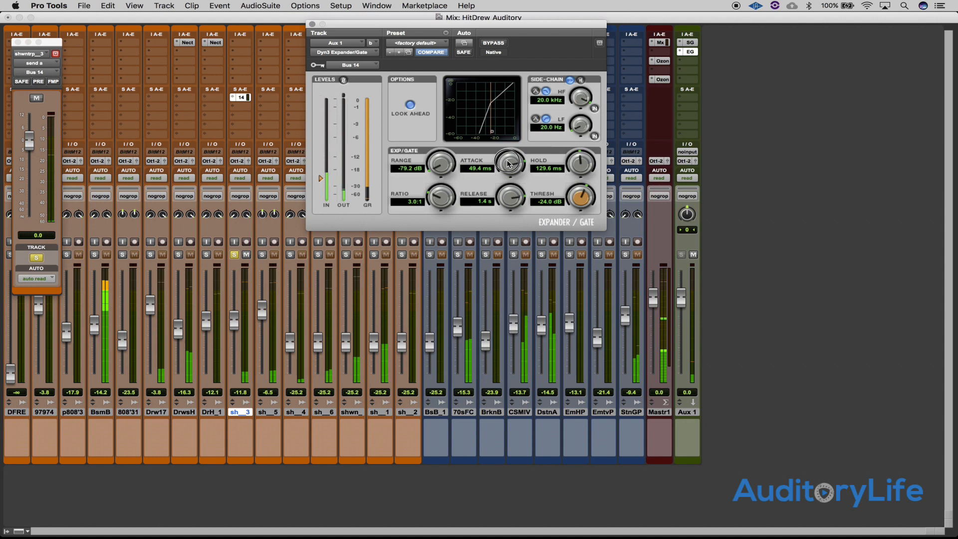
left_click_drag(509, 173, 515, 231)
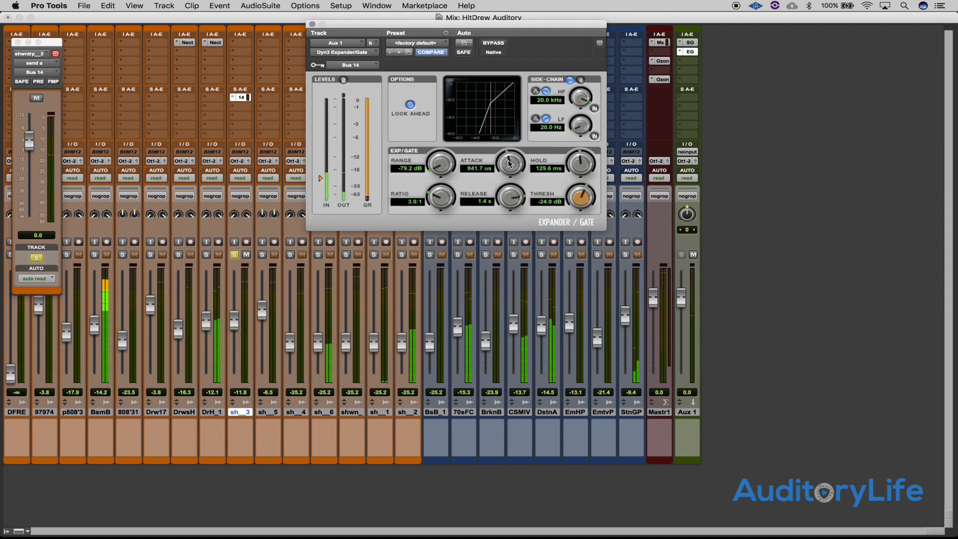
Step: Set the gate's ratio to 5.0:1, threshold to -15.6 dB and release to 763.6 ms
left_click_drag(448, 203, 437, 168)
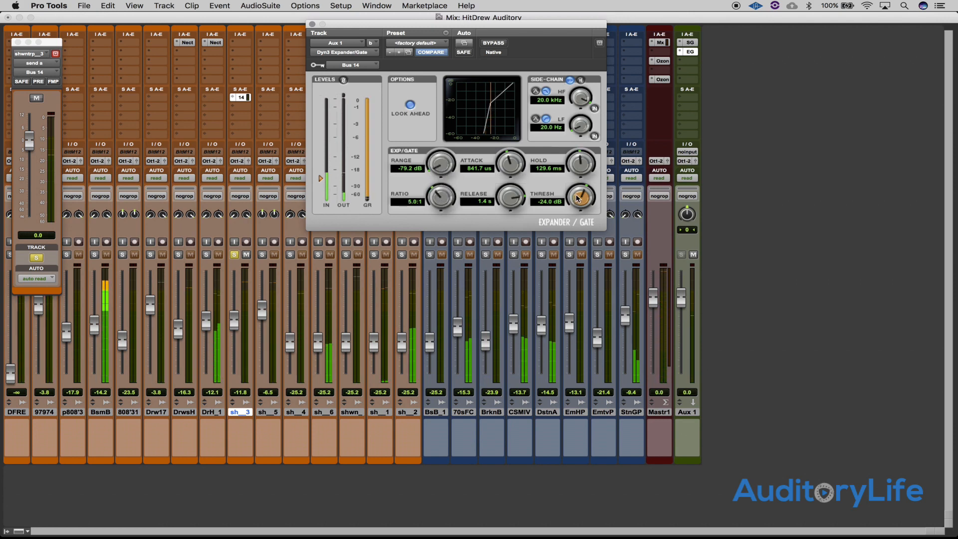
left_click_drag(578, 199, 569, 169)
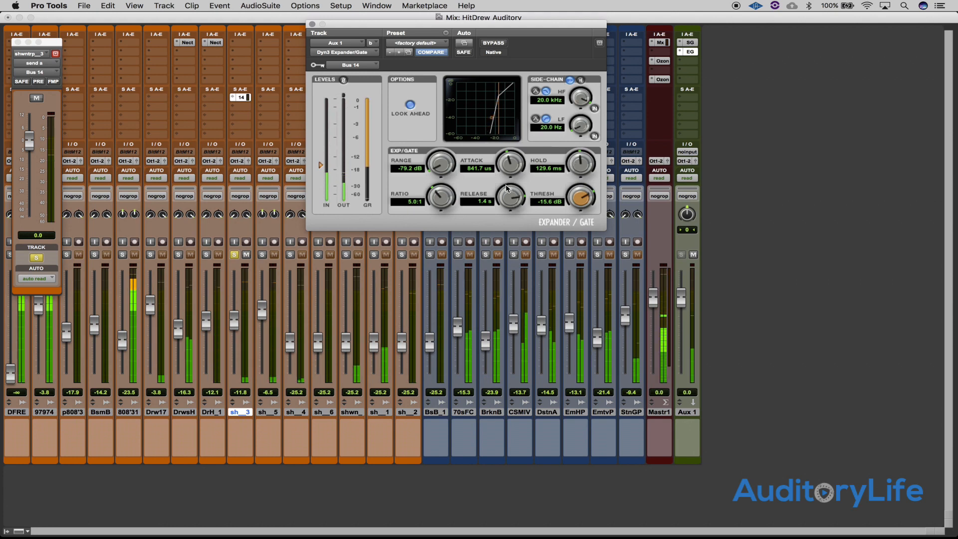
left_click_drag(512, 197, 513, 220)
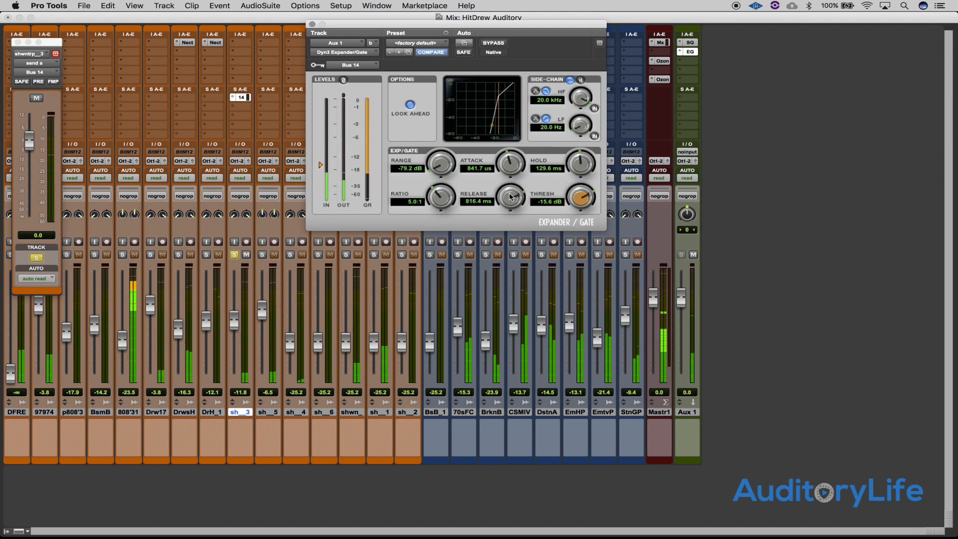
scroll(512, 205, "down", 3)
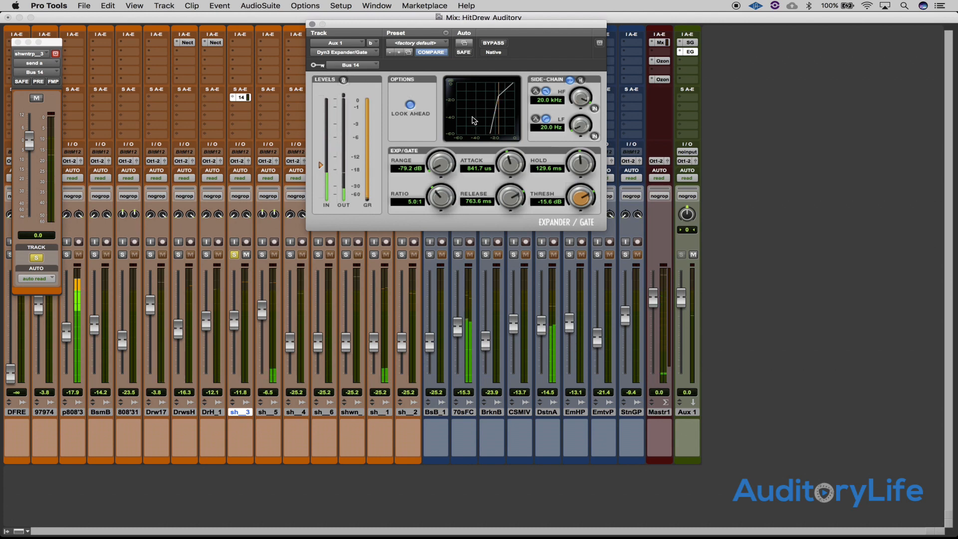
Step: Mute Aux 1, hide it and make it inactive, and close its plug-in window
left_click(694, 255)
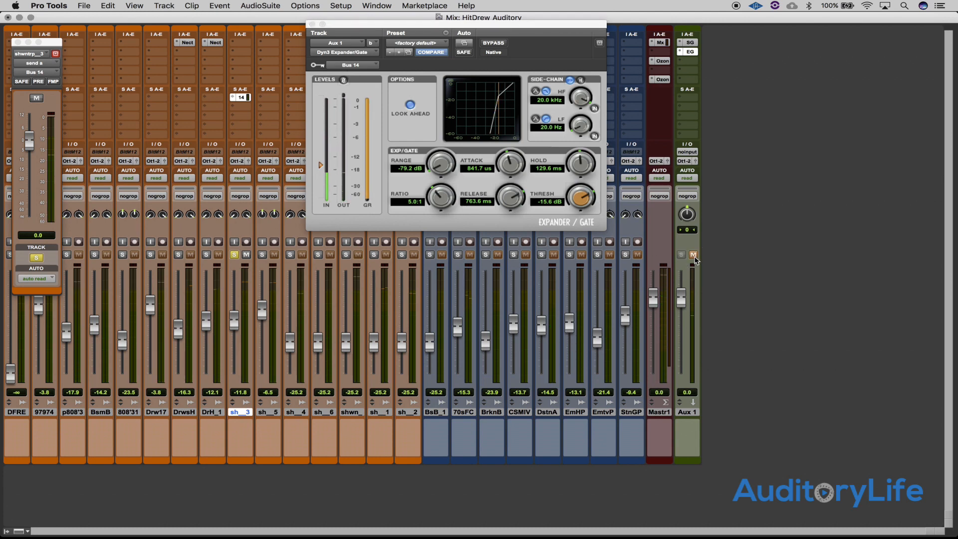
right_click(690, 413)
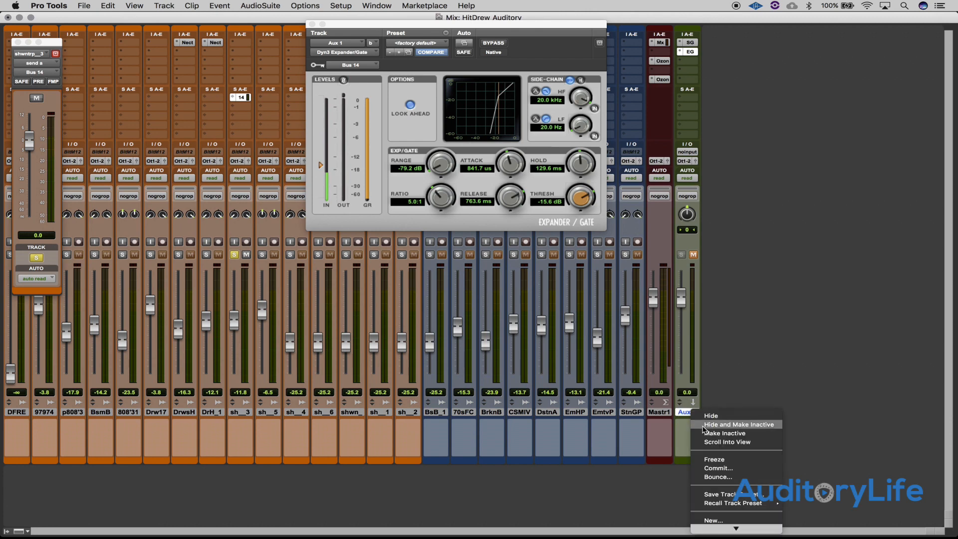
left_click(705, 425)
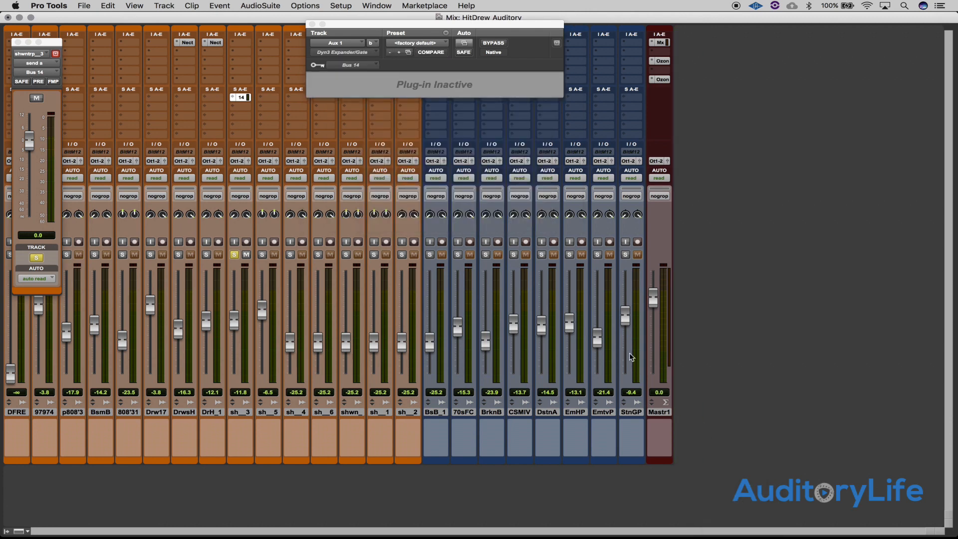
left_click_drag(333, 27, 640, 141)
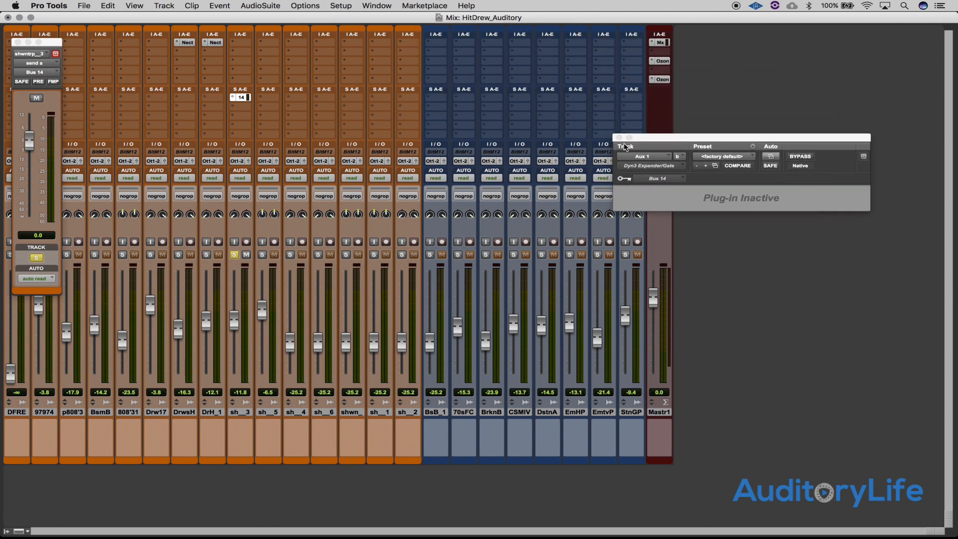
left_click(619, 137)
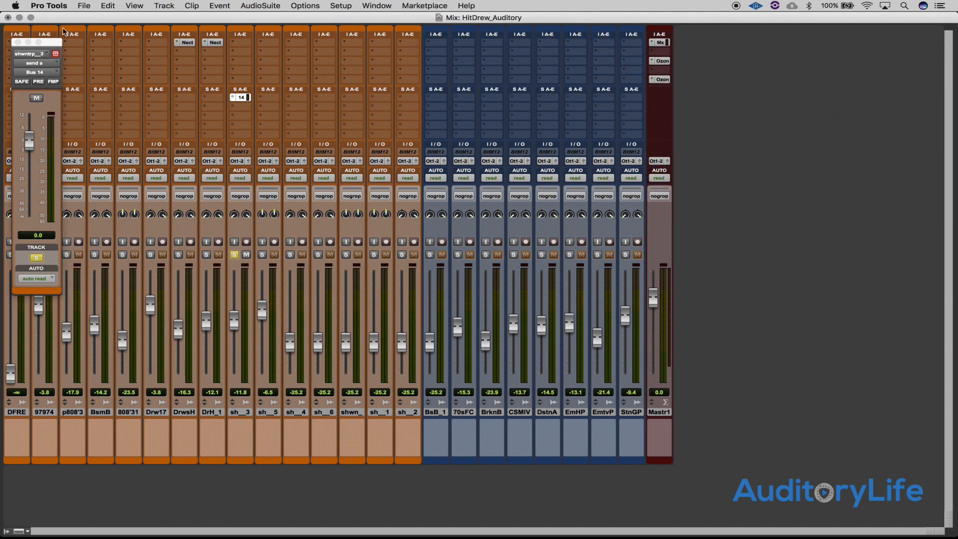
Step: Move the send window clear of the channel strips, and solo the 97974 and p808'3 tracks in place of sh__3
left_click_drag(52, 46, 789, 162)
left_click(236, 255)
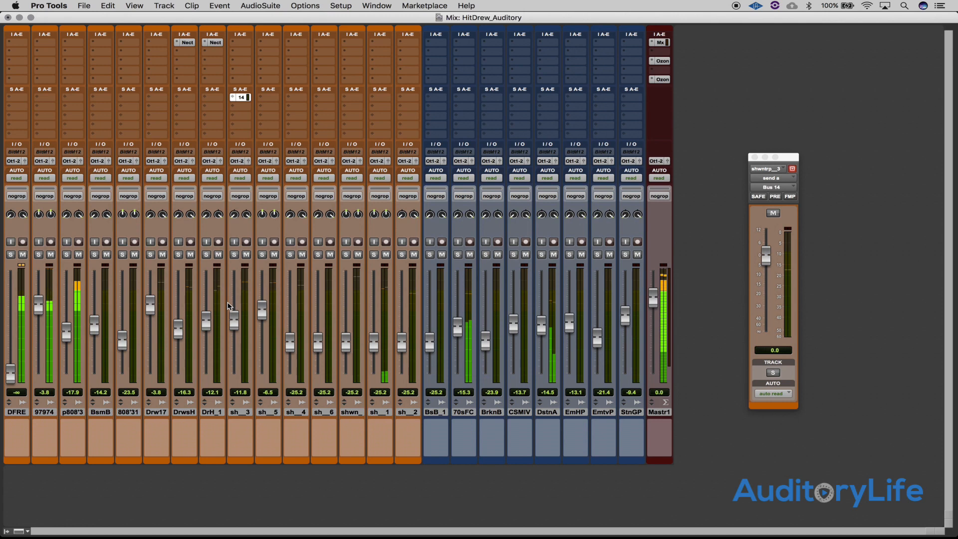
left_click(39, 254)
left_click(65, 255)
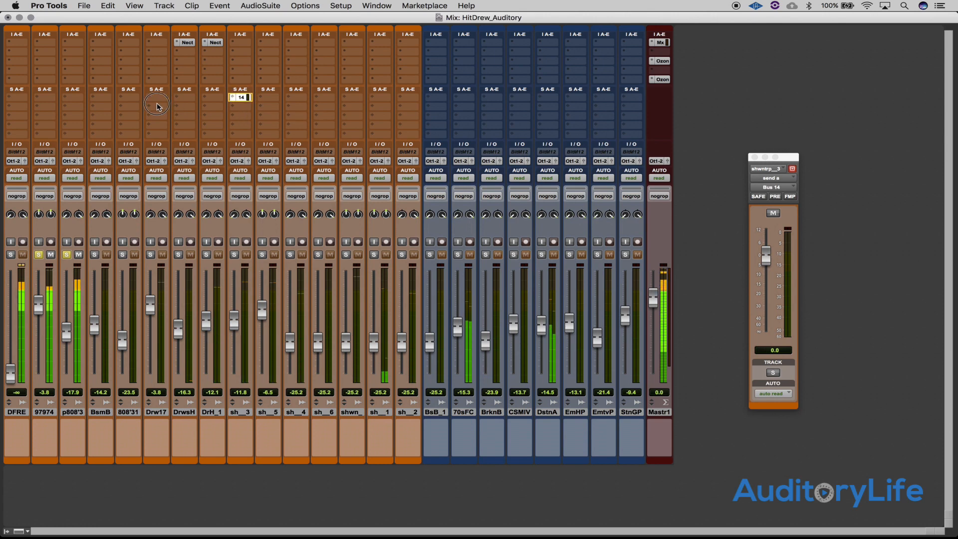
Step: Move the Bus 14 send from the sh__3 track to the 97974 track
left_click(48, 84)
left_click(46, 99)
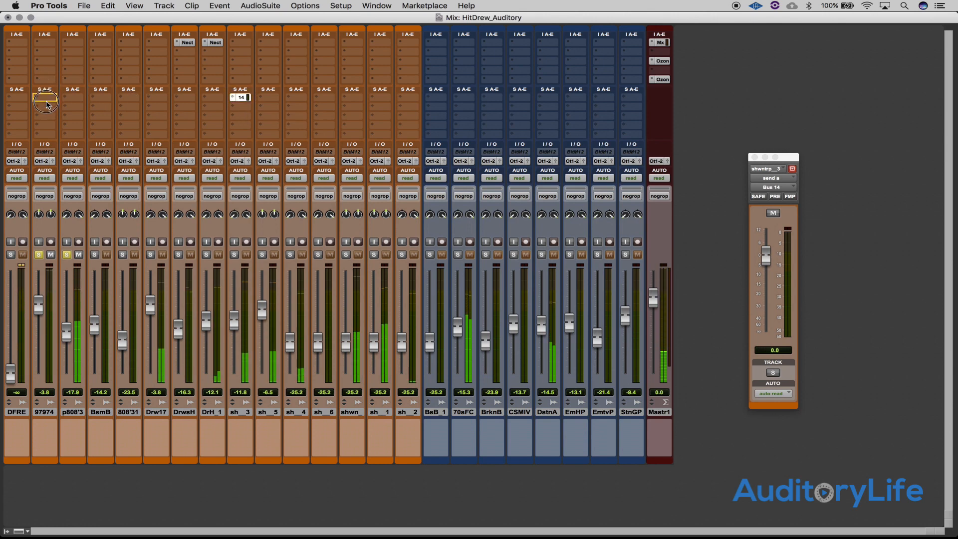
left_click_drag(46, 101, 46, 100)
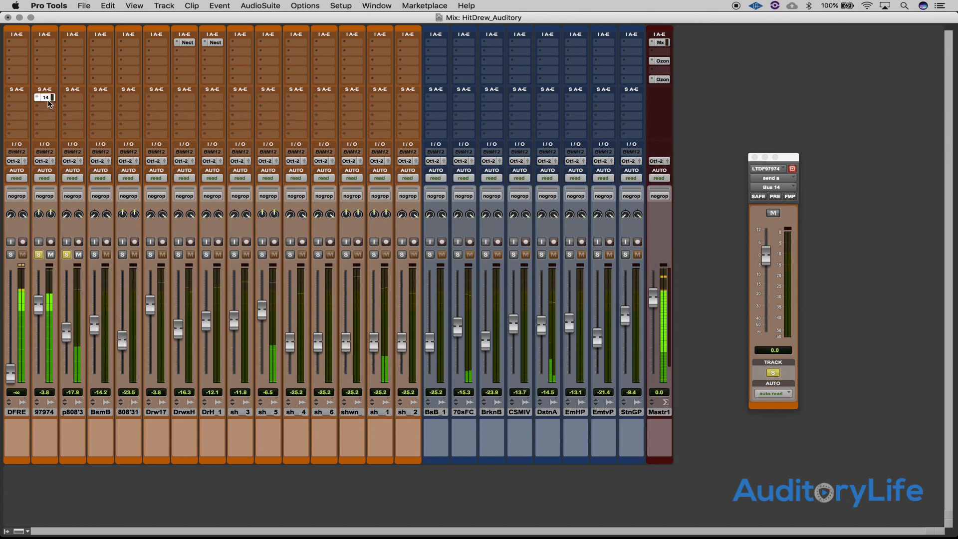
Step: Insert the stereo Dyn3 Compressor/Limiter as a multichannel plug-in in the first insert slot of the p808'3 track
left_click(74, 42)
mouse_move(120, 42)
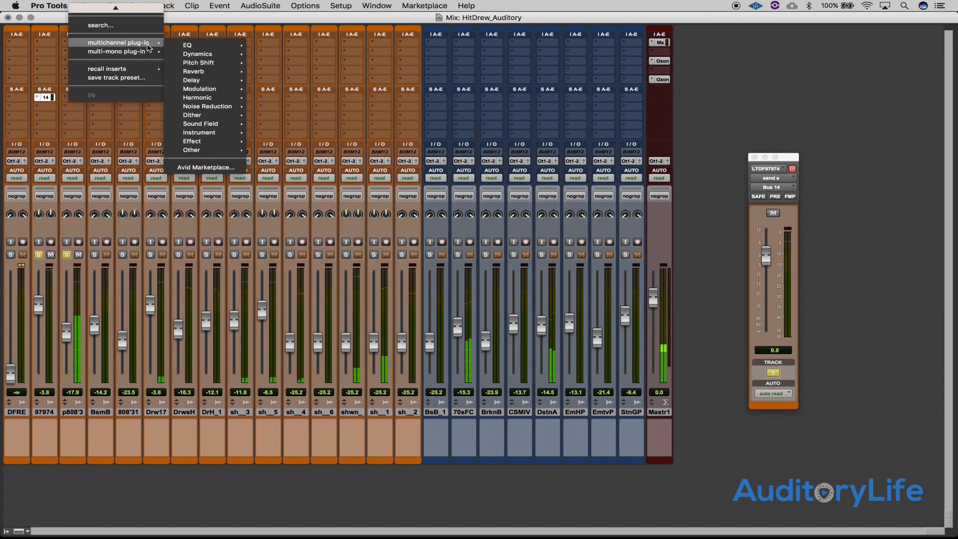
mouse_move(191, 54)
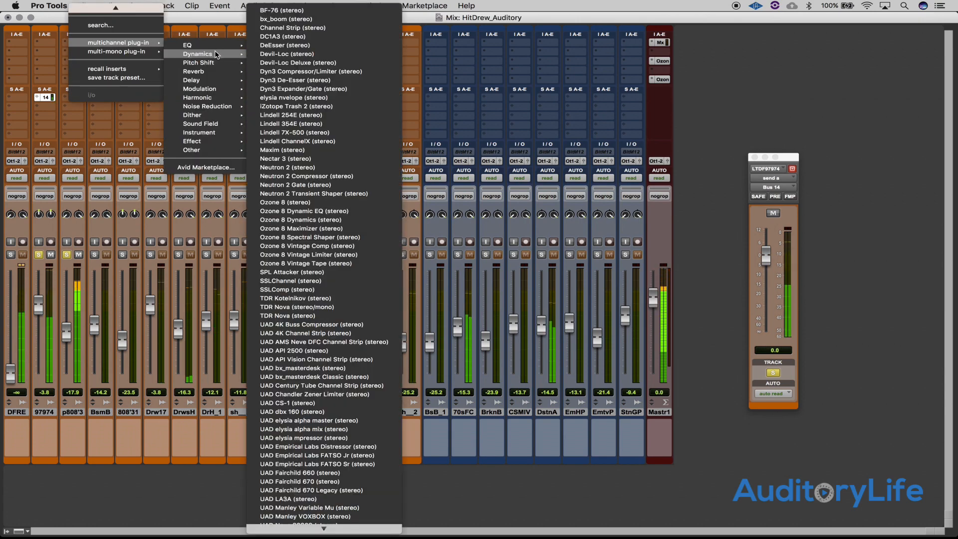
left_click(306, 72)
Step: Set the Compressor/Limiter's key input to the mono Bus 14
left_click(352, 66)
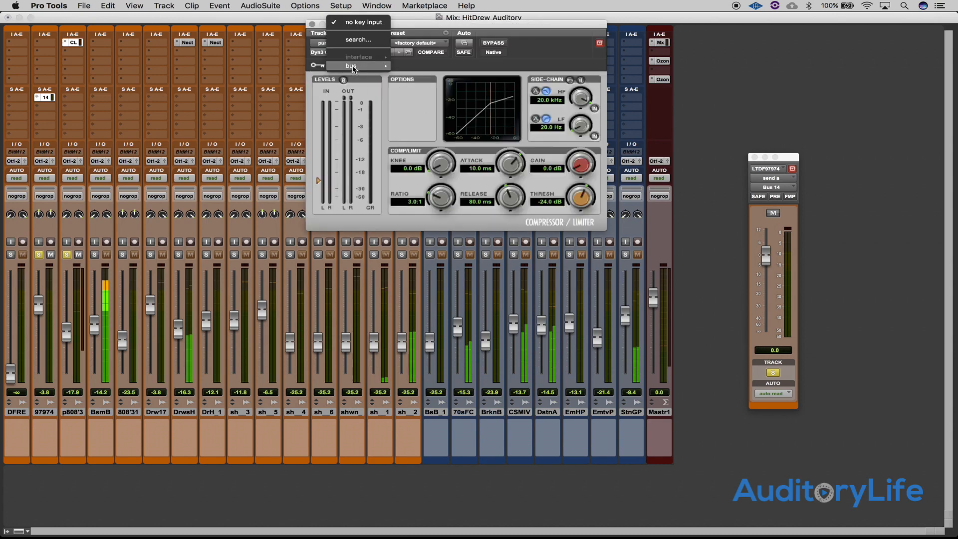
left_click(353, 65)
left_click(354, 64)
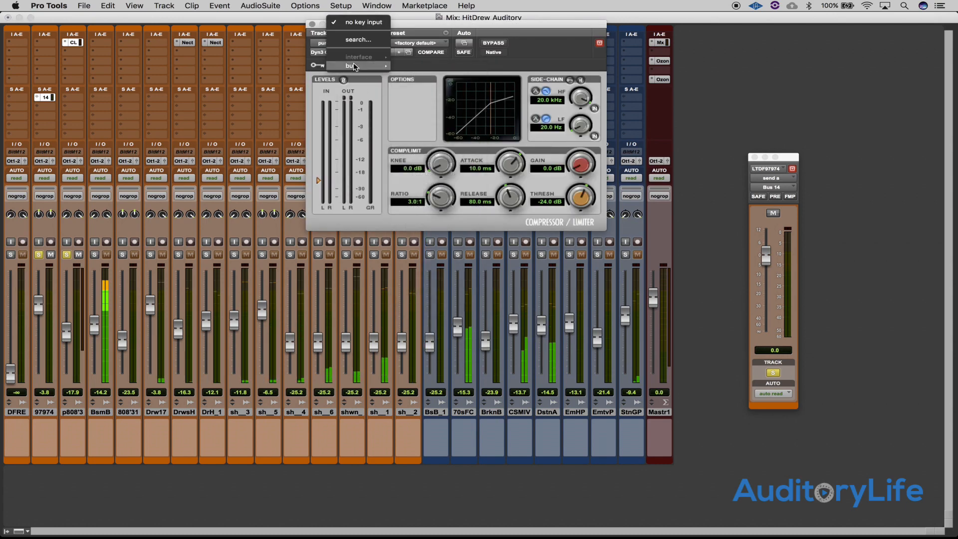
mouse_move(354, 65)
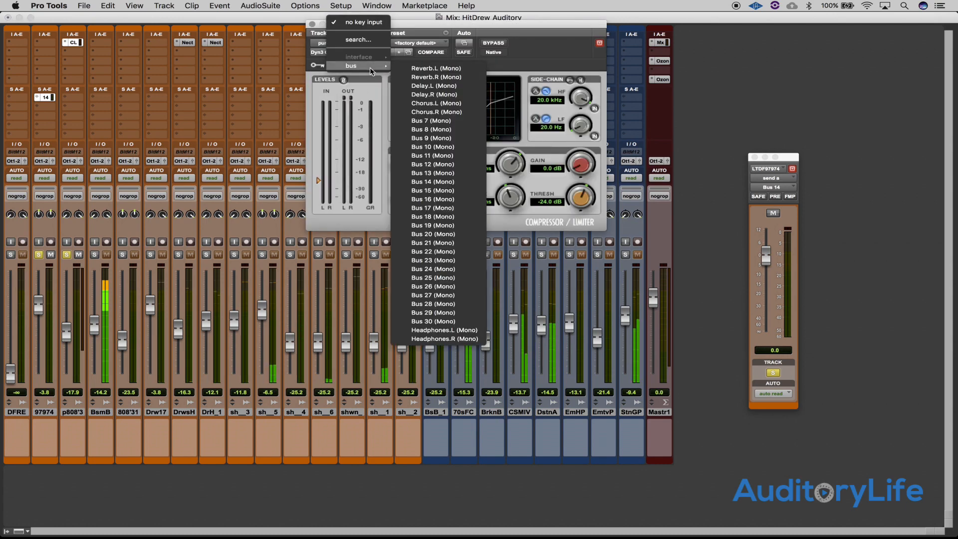
left_click(444, 181)
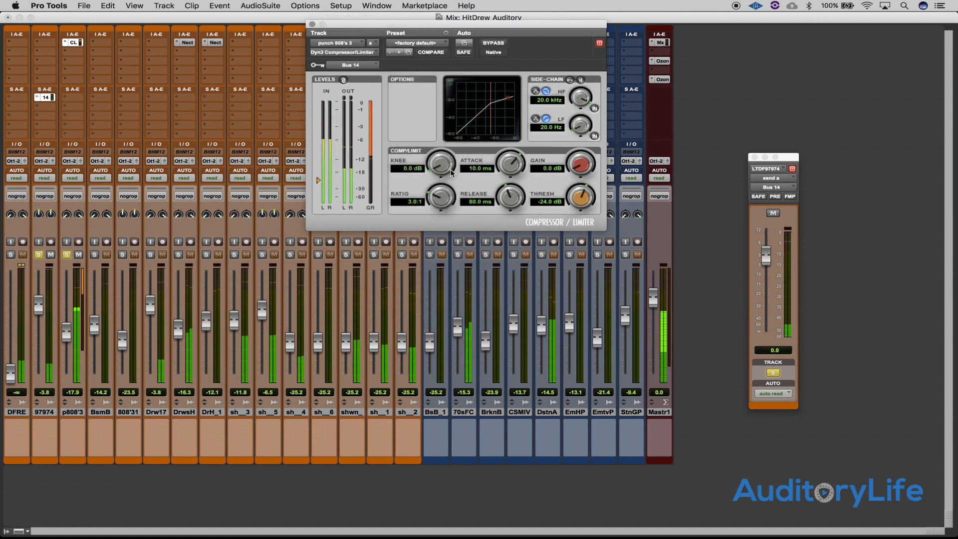
Step: Enable the compressor's external side-chain key and set its attack to 193.9 us and threshold to -35.5 dB
left_click(570, 80)
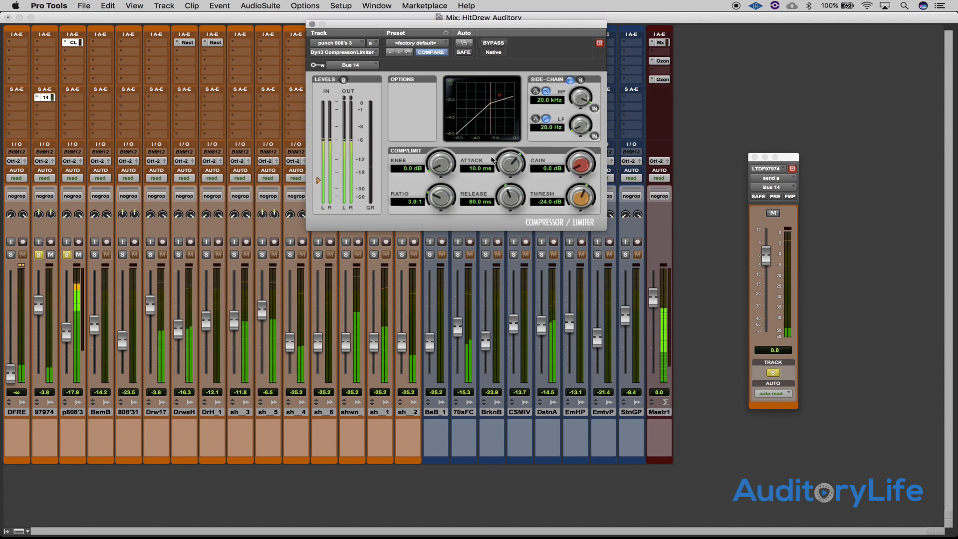
left_click_drag(507, 166, 533, 260)
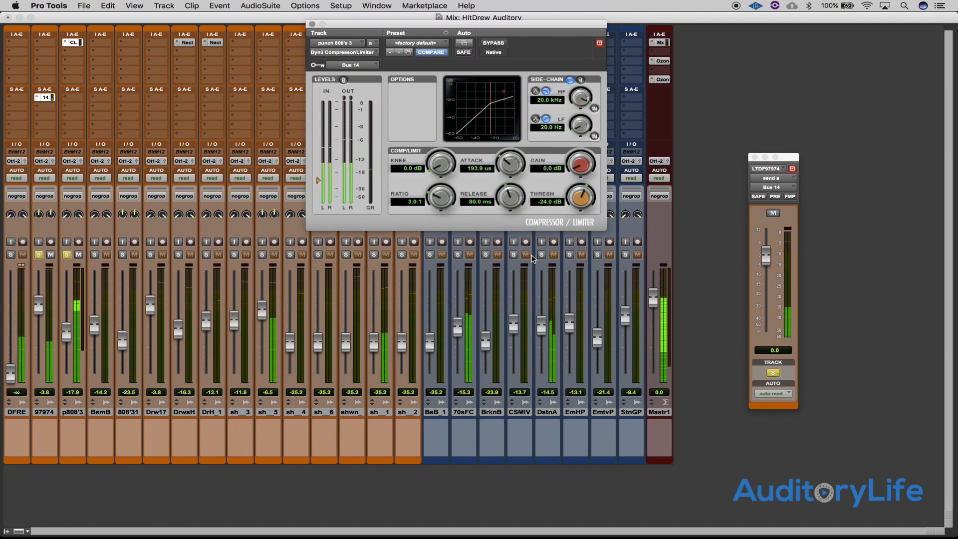
left_click_drag(579, 203, 580, 191)
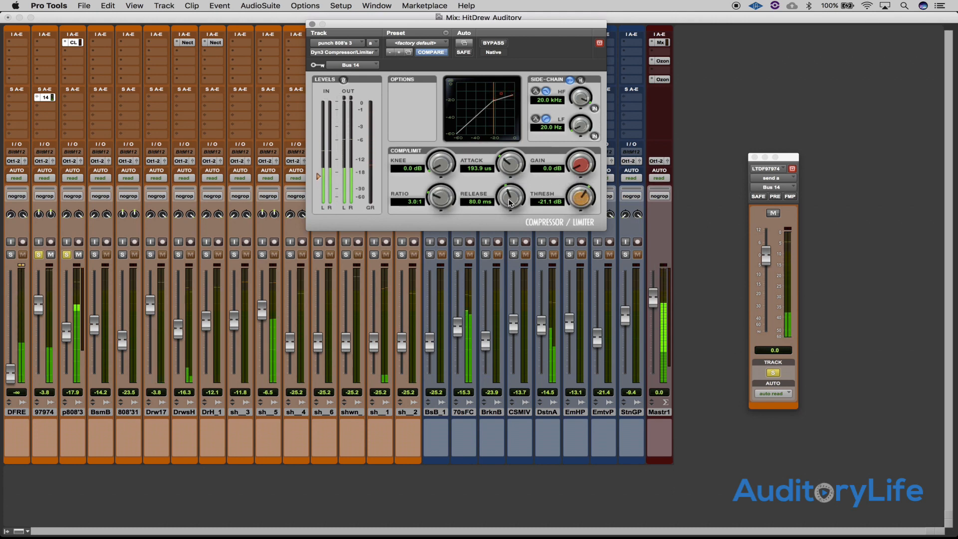
left_click_drag(580, 197, 594, 298)
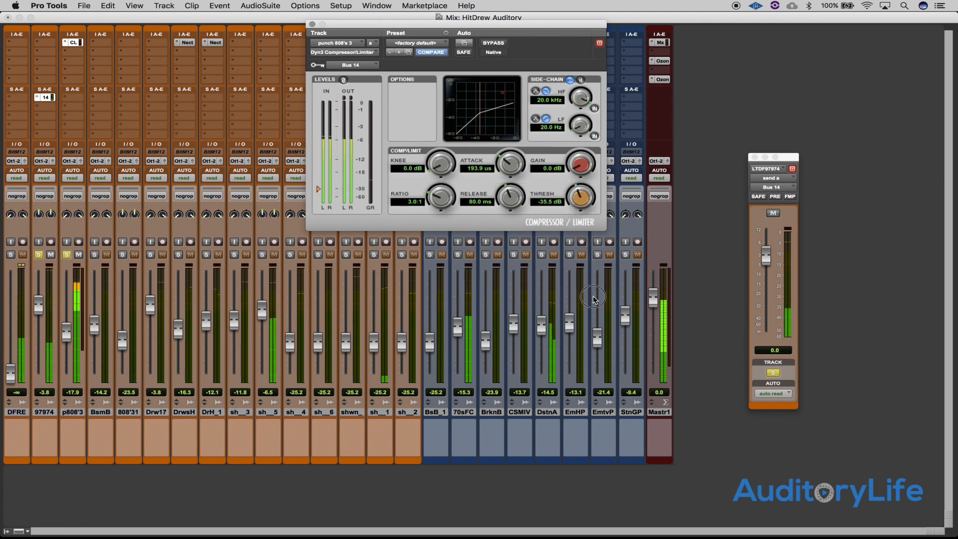
Step: Adjust the compressor's make-up gain to 4.5 dB
left_click_drag(581, 169, 575, 140)
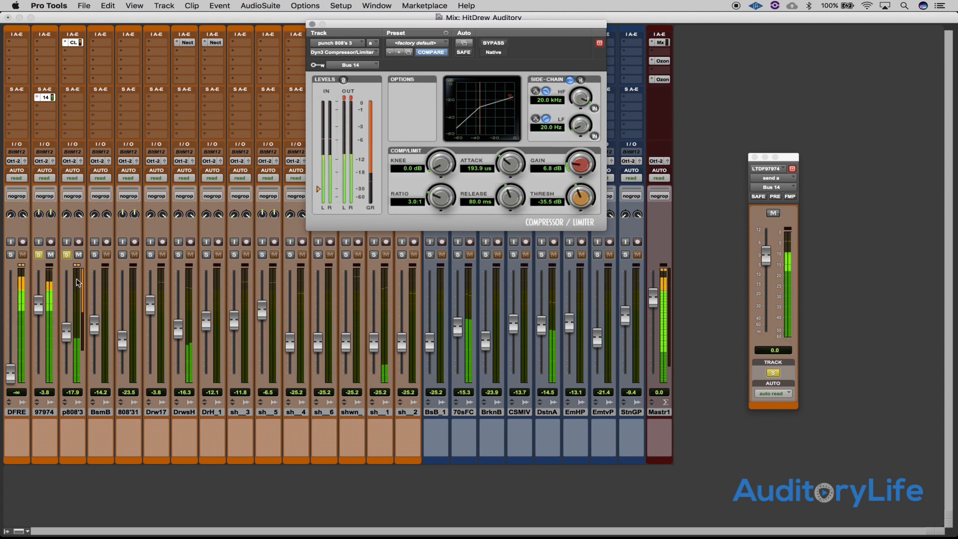
left_click_drag(582, 168, 584, 186)
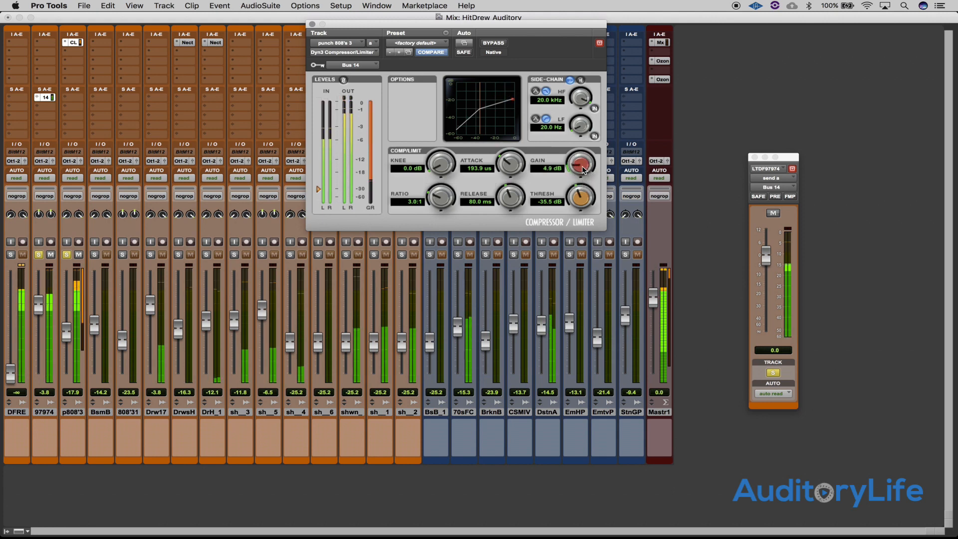
left_click(582, 184)
left_click_drag(581, 184, 584, 194)
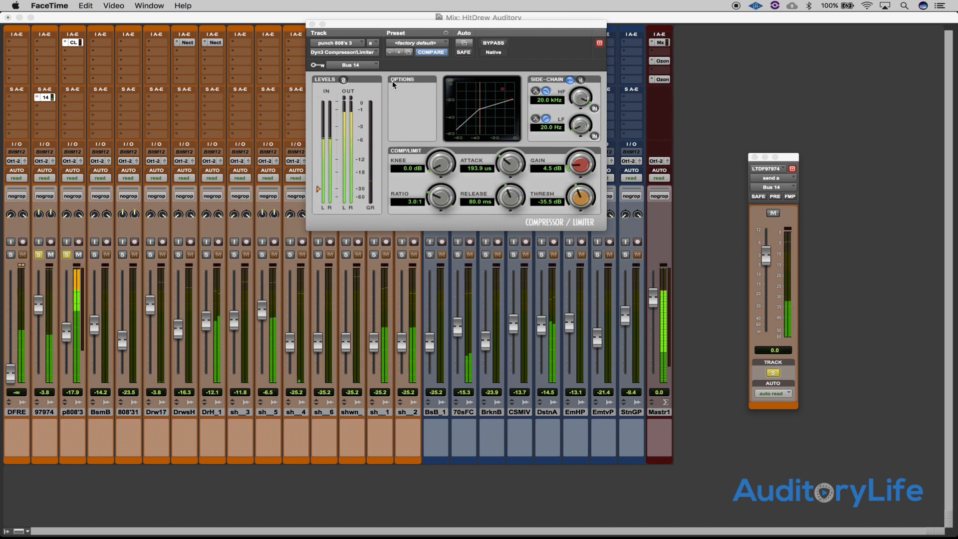
left_click(361, 52)
left_click(362, 57)
left_click(363, 56)
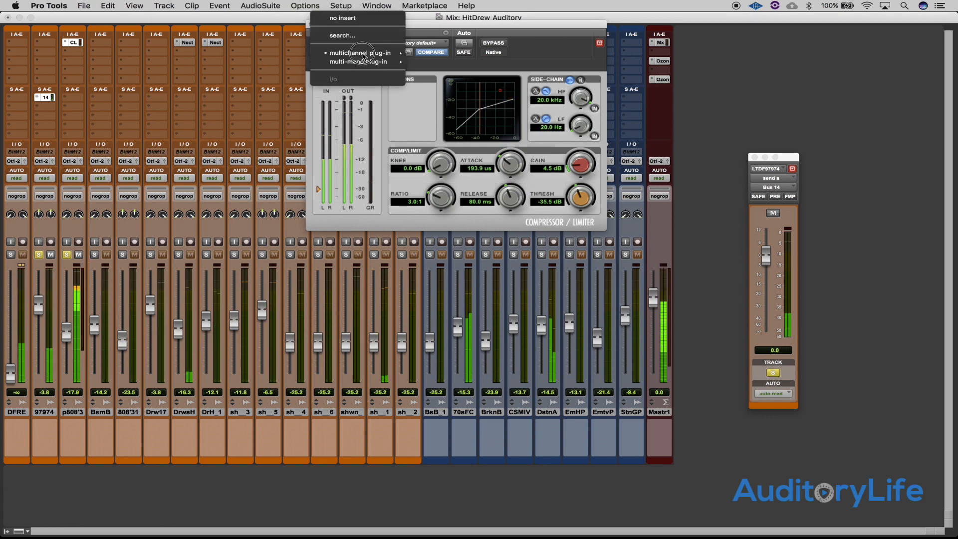
mouse_move(363, 57)
key("Escape")
Step: Dismiss the incoming FaceTime Audio call notification
left_click(919, 46)
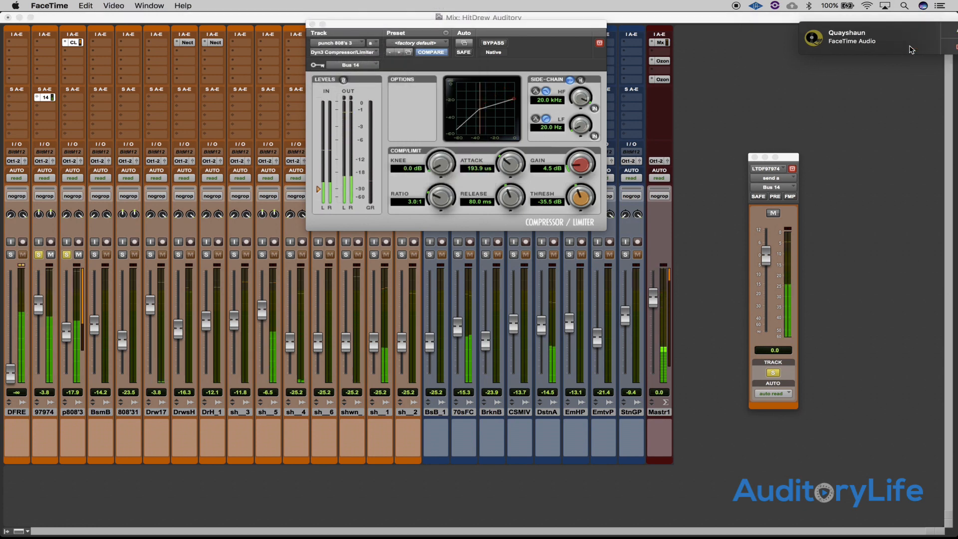
left_click(579, 79)
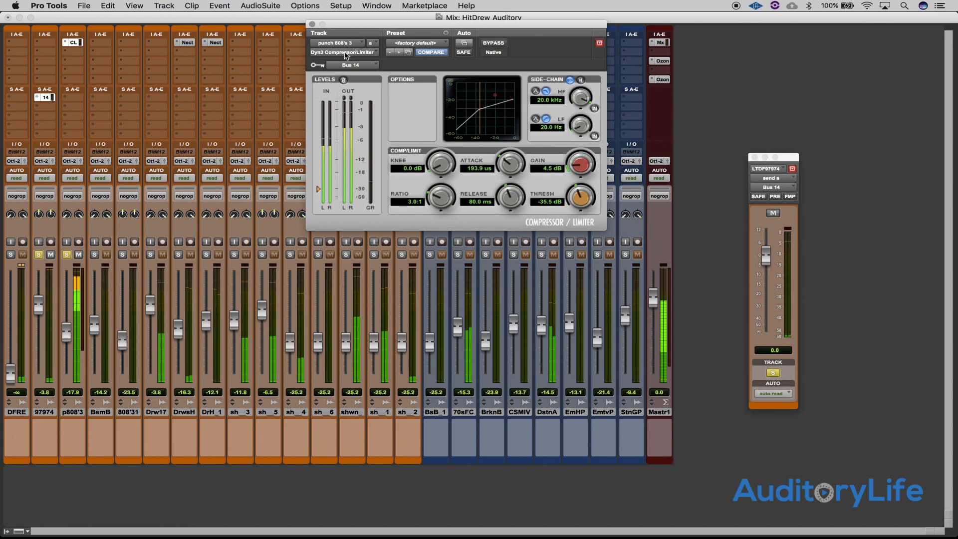
Step: Replace the Compressor/Limiter on the p808'3 track with the stereo multichannel Dyn3 Expander/Gate and start playback
left_click(346, 52)
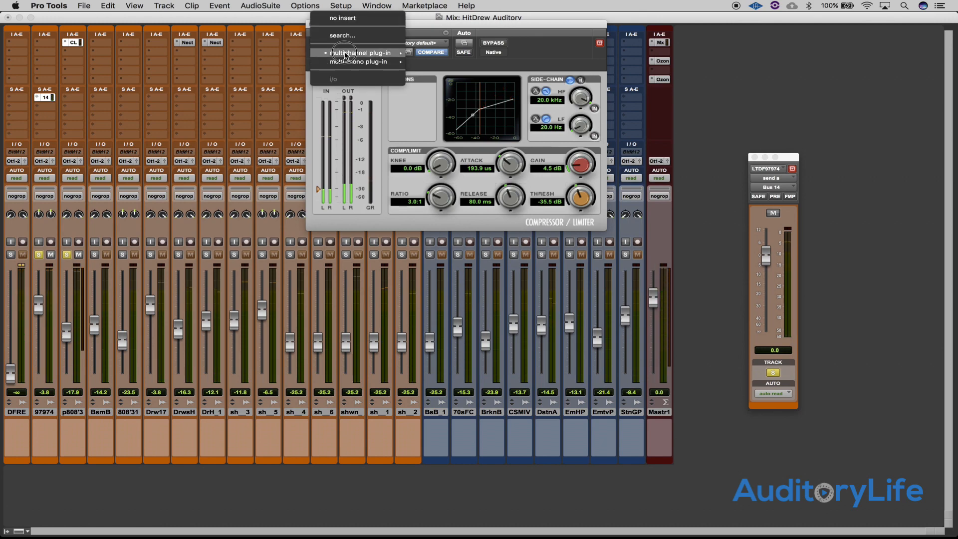
mouse_move(370, 53)
mouse_move(449, 65)
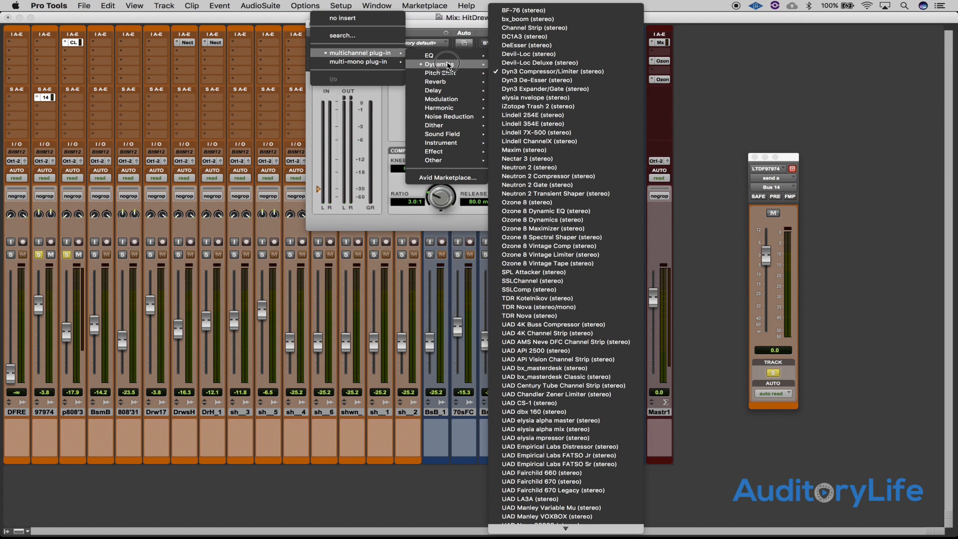
left_click(533, 89)
key("space")
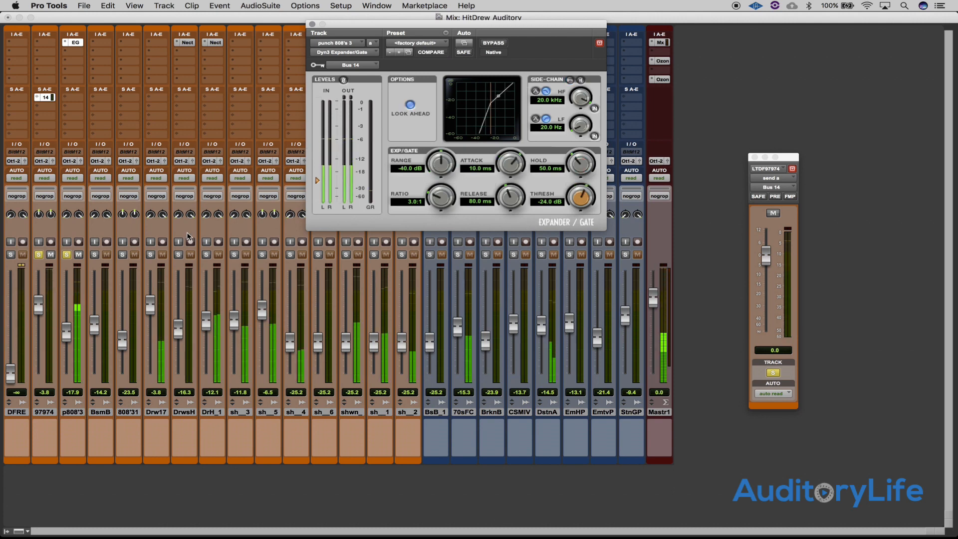
Step: Enable the gate's external side-chain key and set hold to 136.3 ms, attack to 161.9 us and release to 1.0 s
left_click(570, 81)
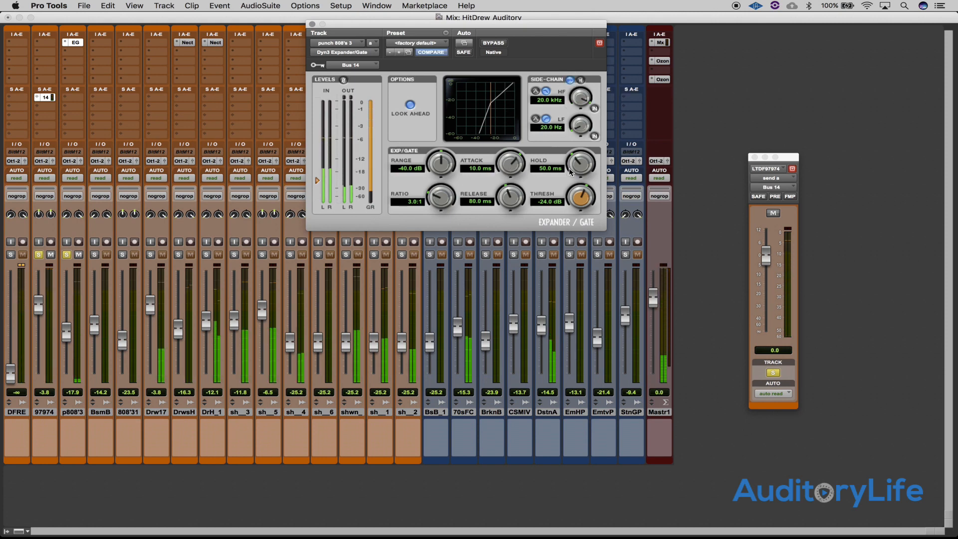
left_click_drag(591, 174, 576, 131)
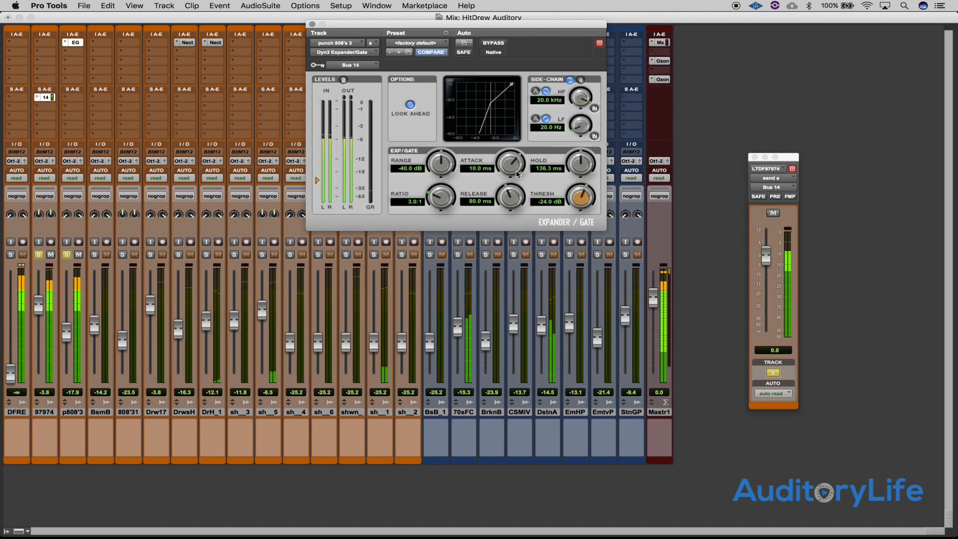
left_click_drag(513, 210, 477, 125)
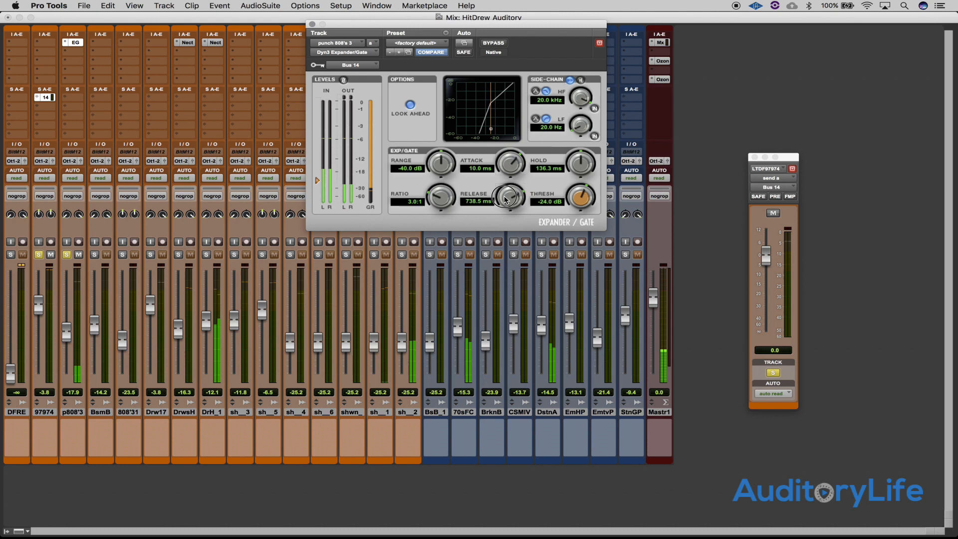
left_click_drag(505, 194, 541, 225)
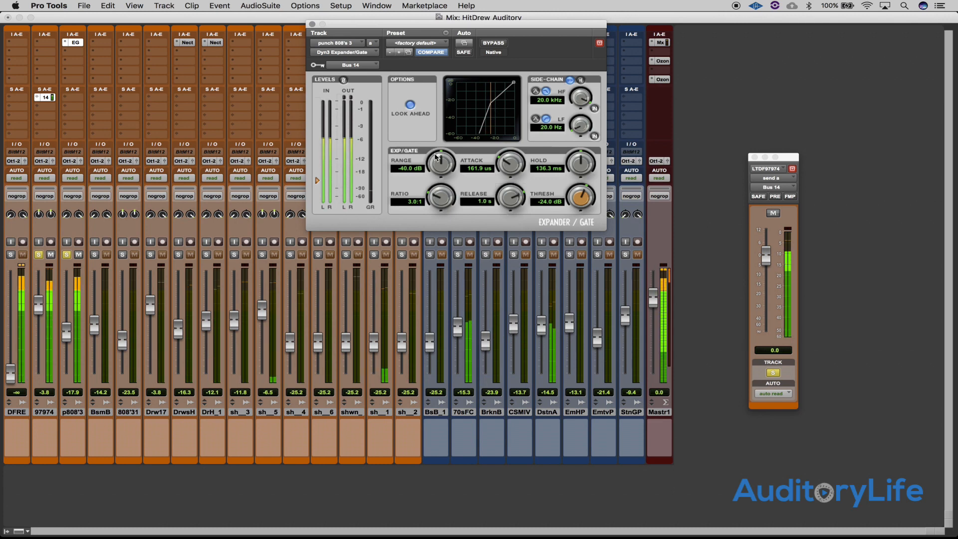
Step: Set the gate's range to -78.2 dB, threshold to -5.7 dB and hold to 294.0 ms
left_click_drag(441, 165, 436, 258)
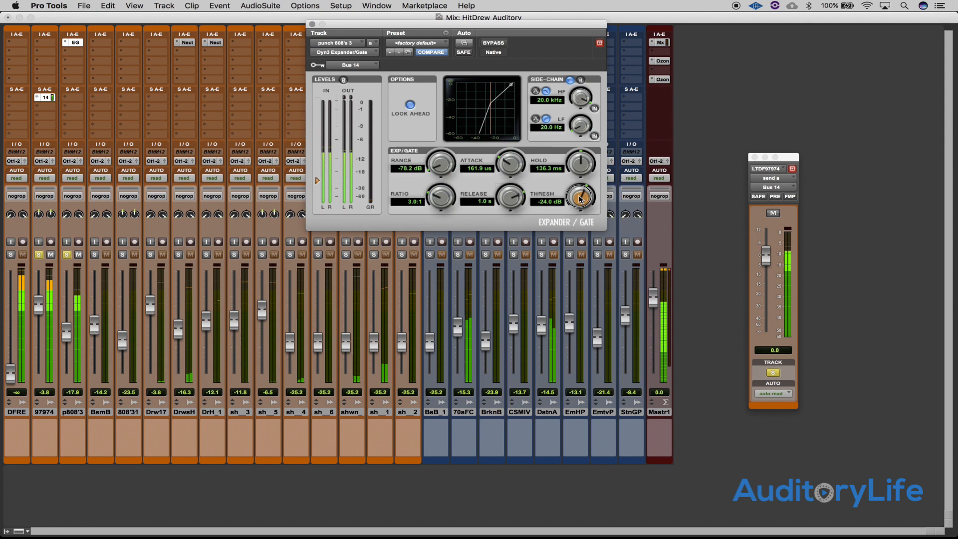
left_click_drag(580, 198, 448, 58)
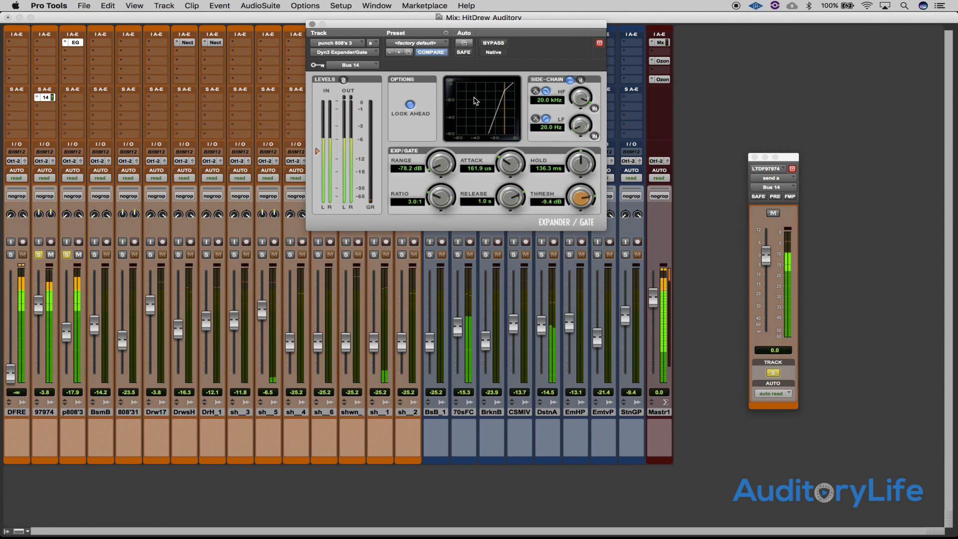
left_click_drag(586, 202, 581, 192)
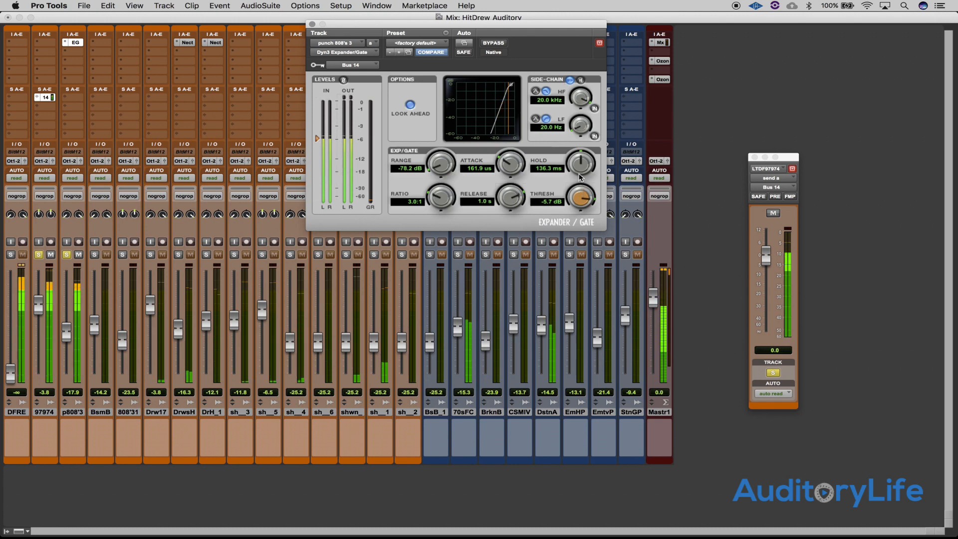
left_click_drag(573, 177, 569, 145)
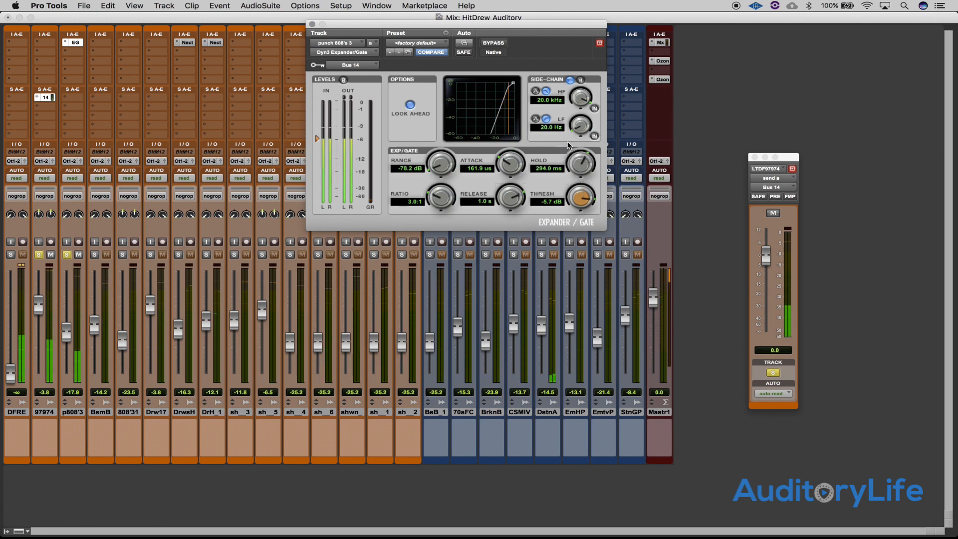